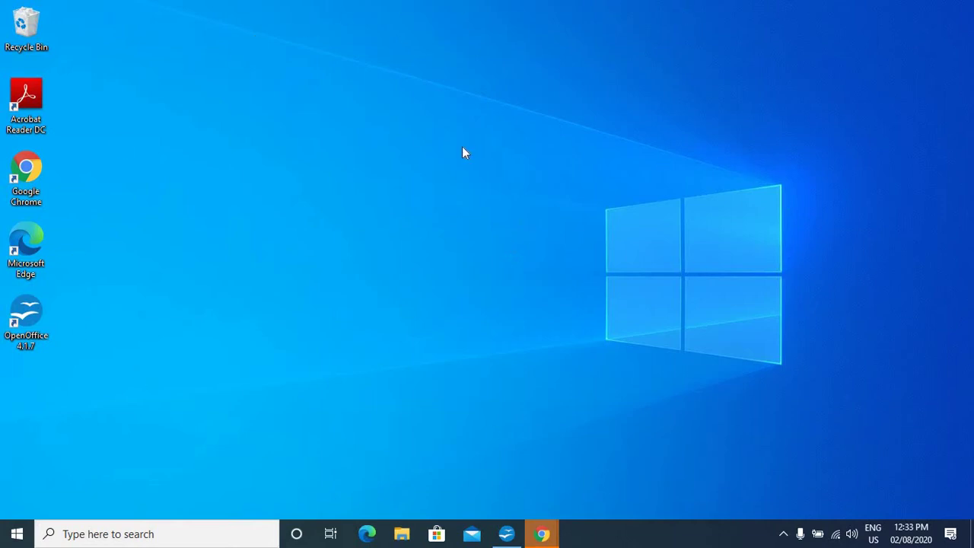
- Open the desktop's personalization settings and show the Background page
right_click(345, 111)
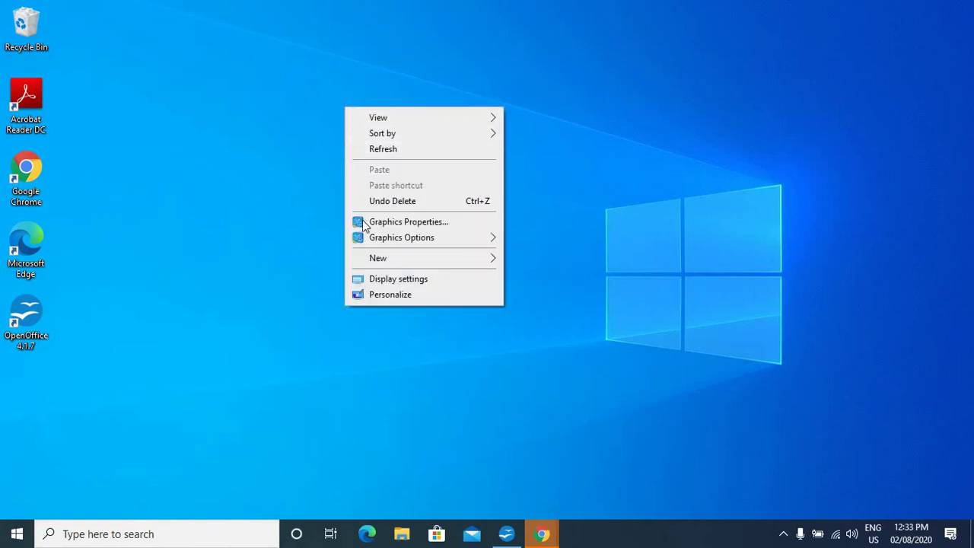
left_click(390, 296)
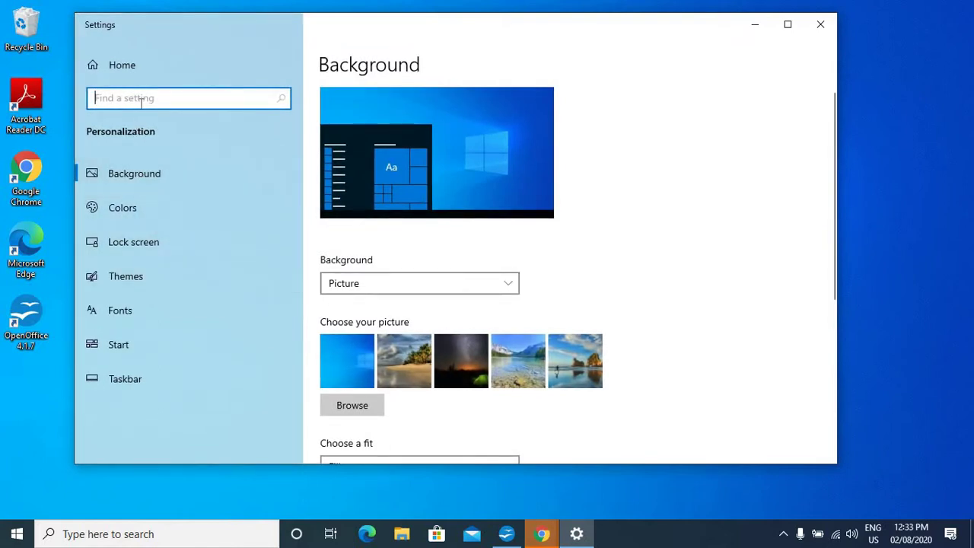
left_click(145, 185)
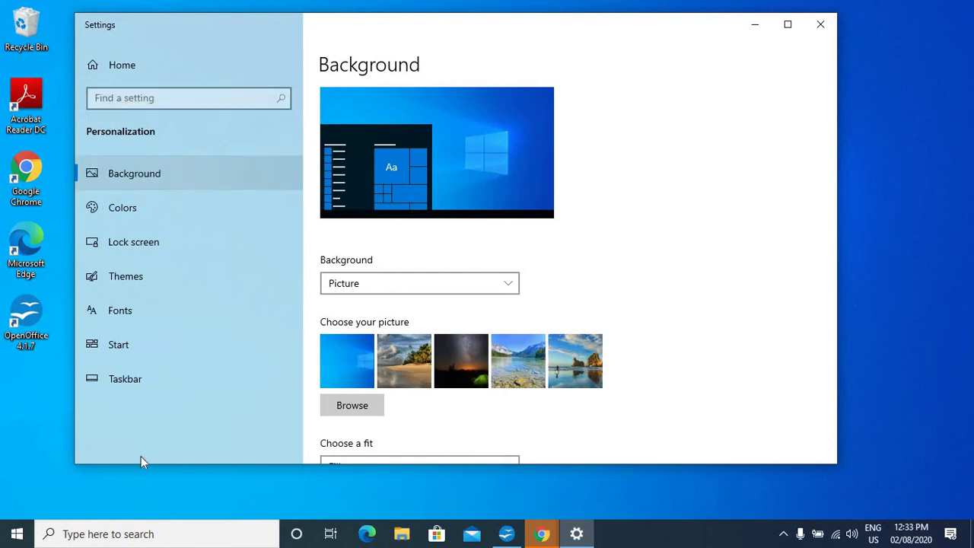
left_click(147, 173)
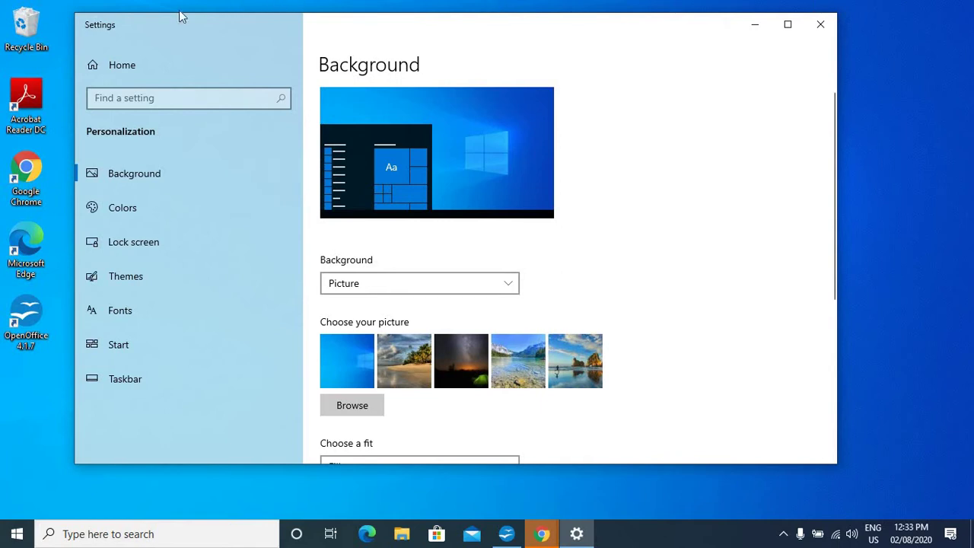
left_click(148, 169)
- Keep the background type as Picture and try the night-sky tent and mountain lake pictures as wallpaper
scroll(665, 241, "down", 2)
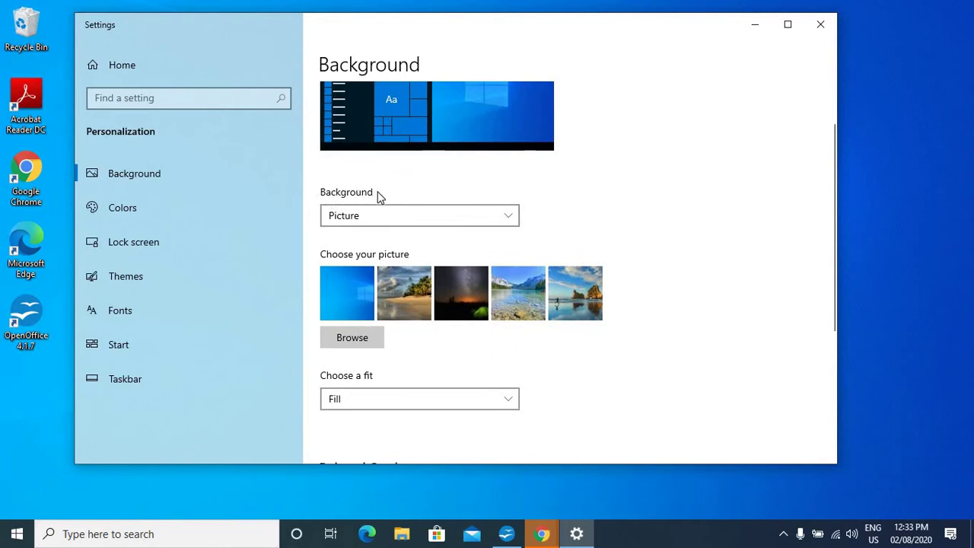
left_click(462, 222)
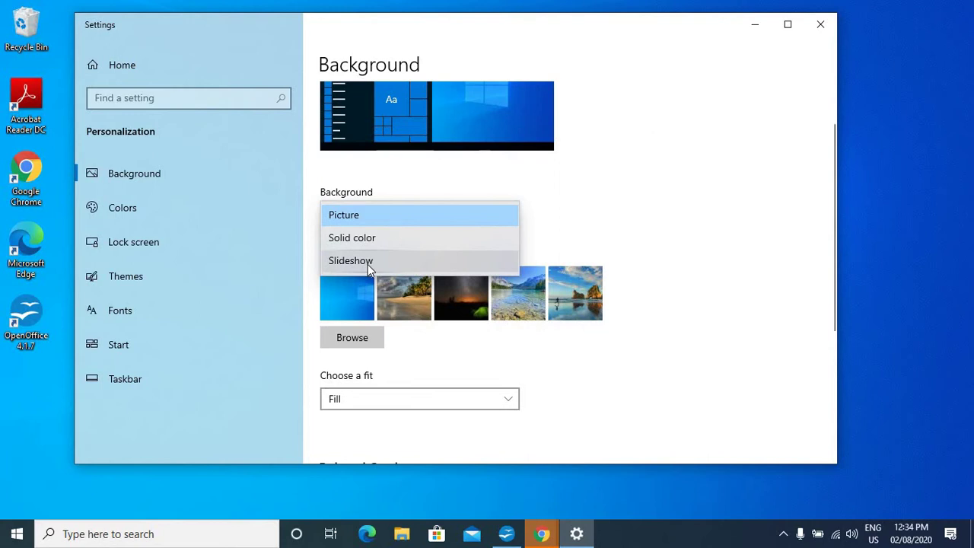
left_click(388, 214)
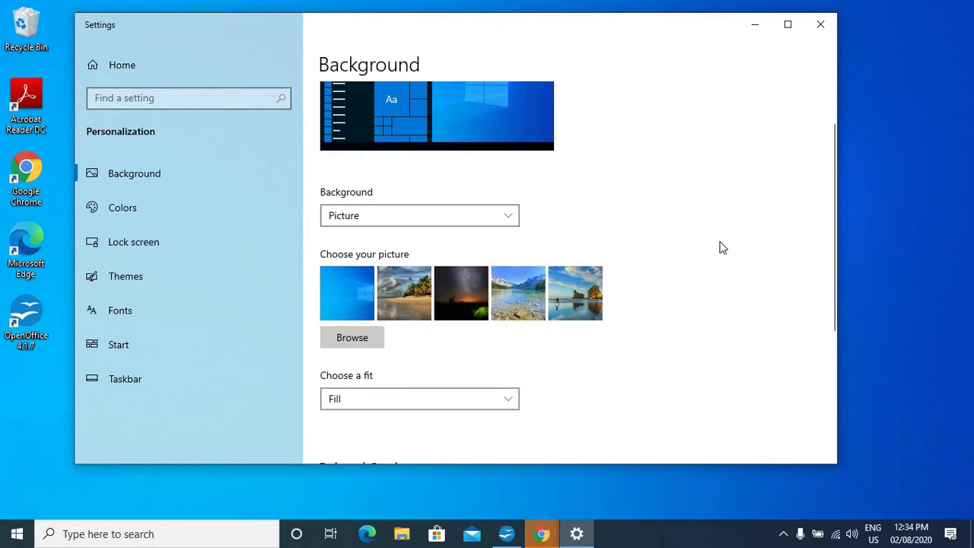
left_click(352, 303)
left_click(464, 300)
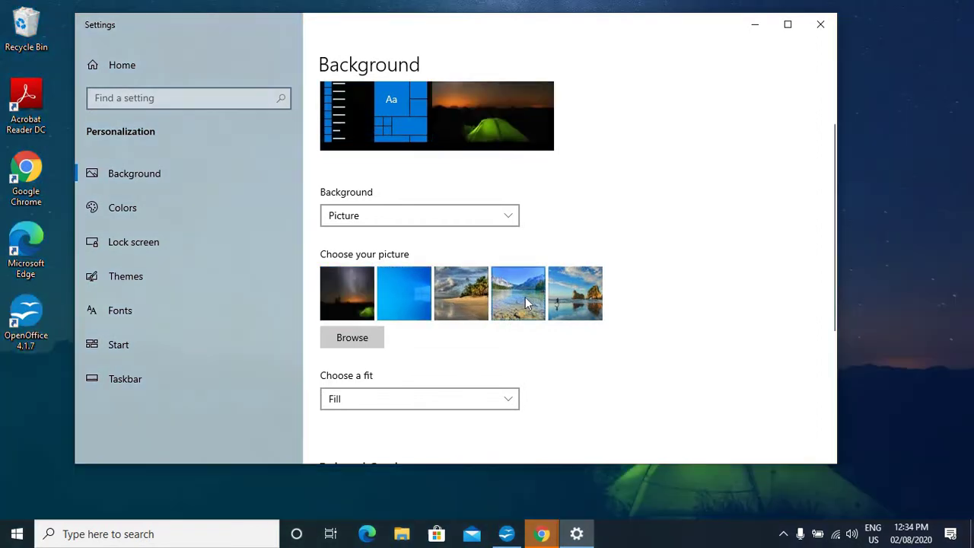
left_click(526, 300)
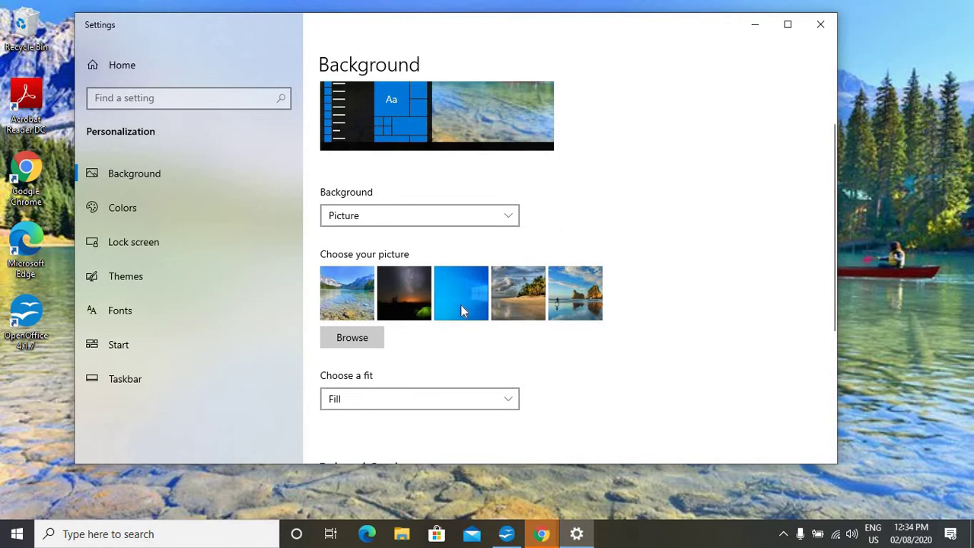
left_click(392, 303)
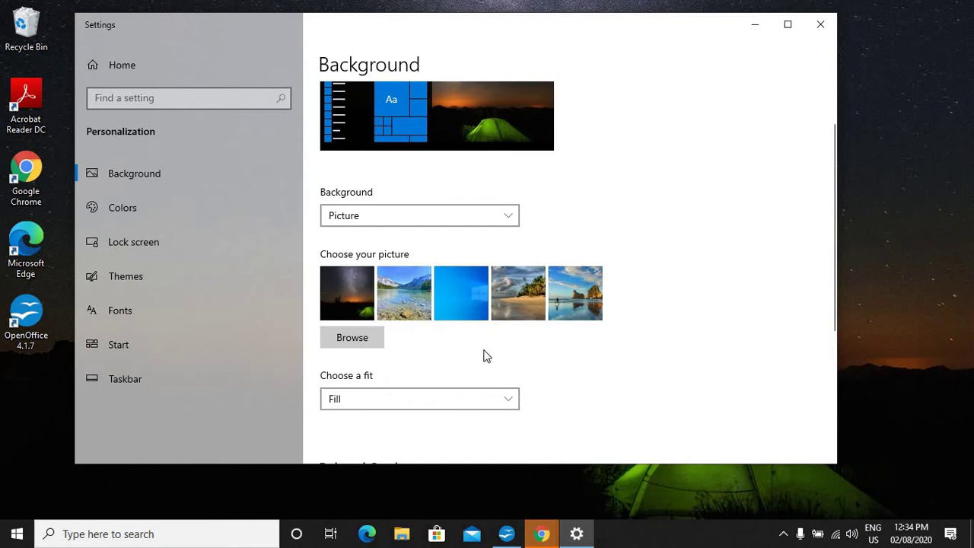
- Browse to the Downloads folder and set the somali-village image as the desktop background
left_click(367, 344)
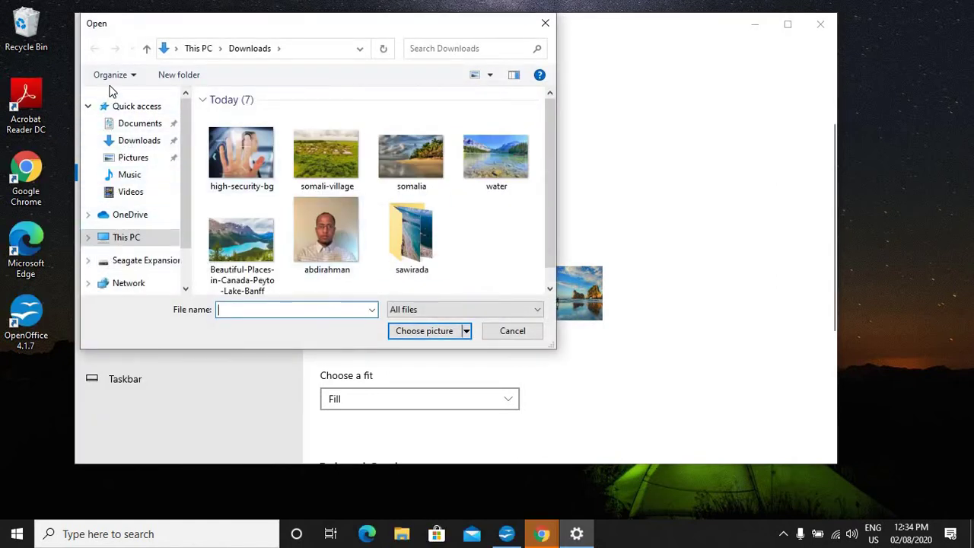
left_click(133, 159)
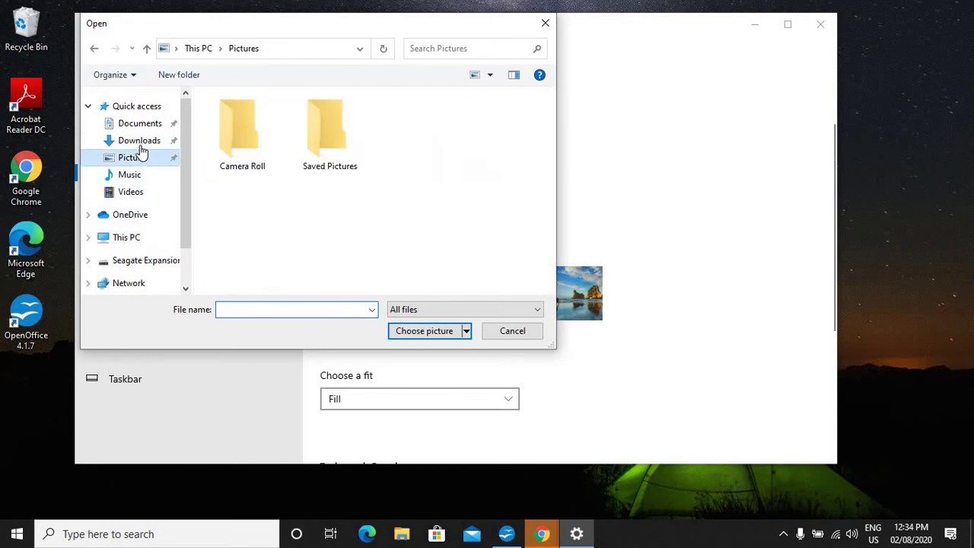
left_click(140, 144)
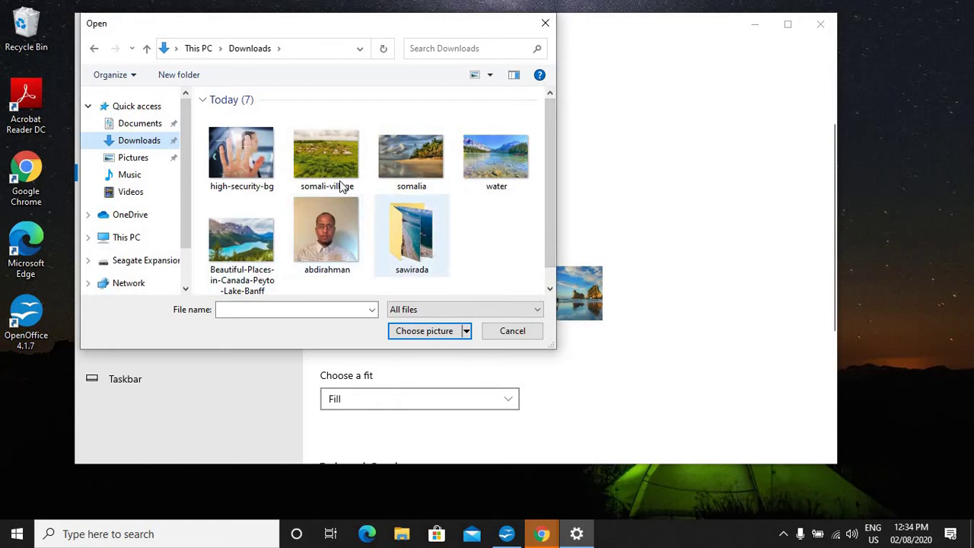
double_click(334, 159)
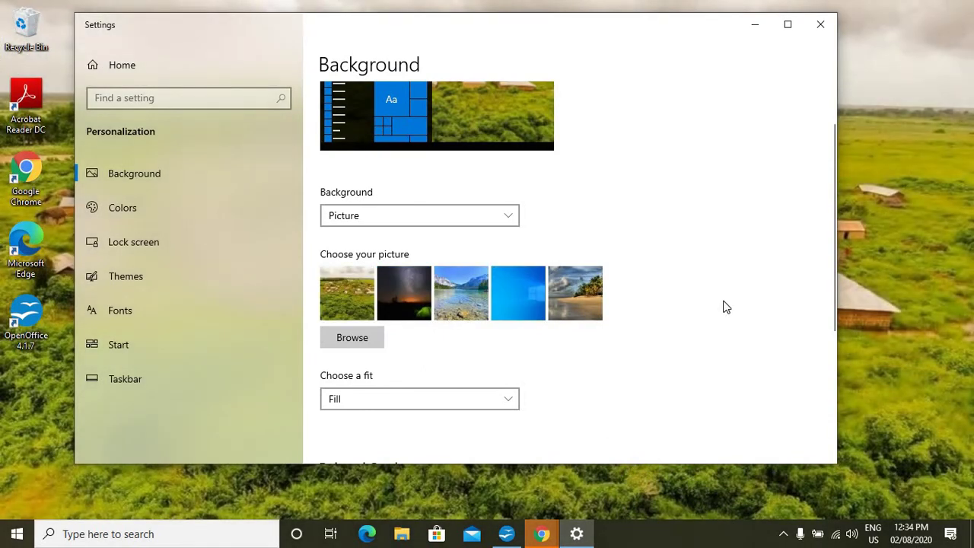
- Try the Fit and Stretch options for how the village picture fills the desktop
mouse_move(528, 23)
left_mouse_down()
mouse_move(624, 455)
mouse_move(680, 545)
mouse_move(666, 545)
mouse_move(625, 284)
mouse_move(572, 83)
mouse_move(553, 28)
mouse_move(533, 19)
left_mouse_up()
scroll(657, 310, "down", 2)
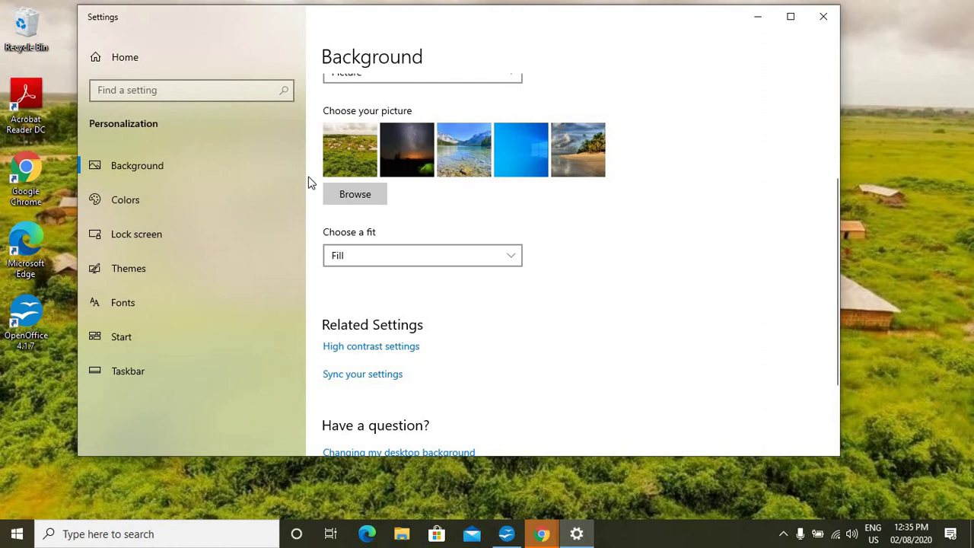
left_click(453, 258)
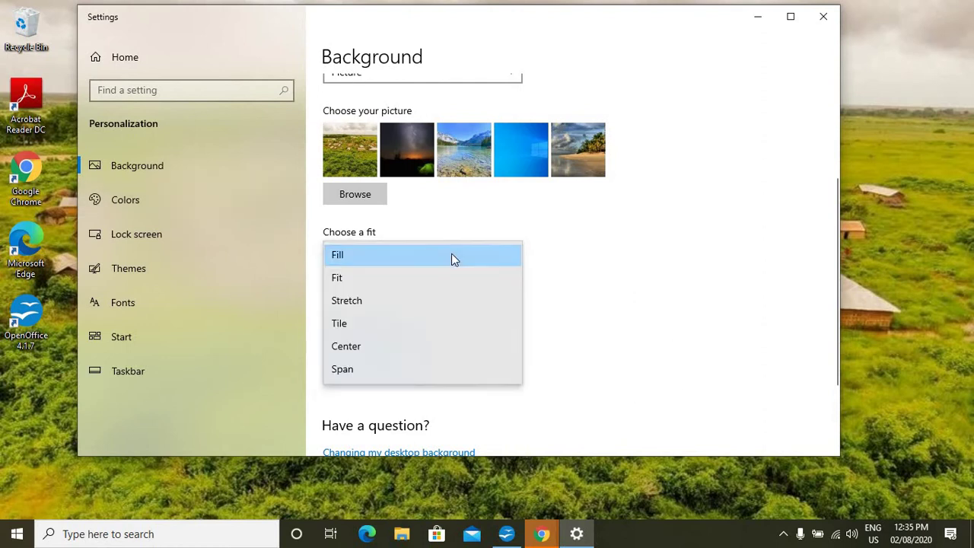
left_click(367, 286)
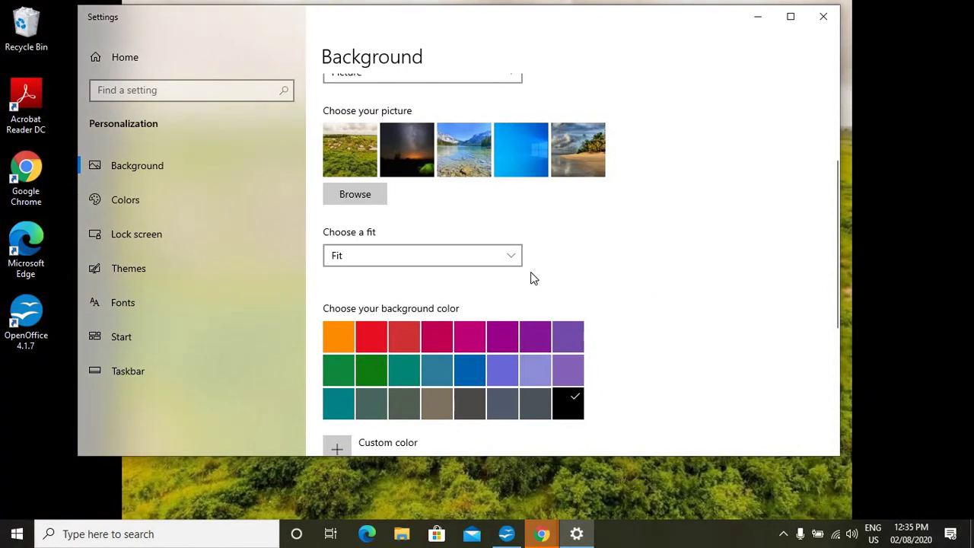
left_click(431, 257)
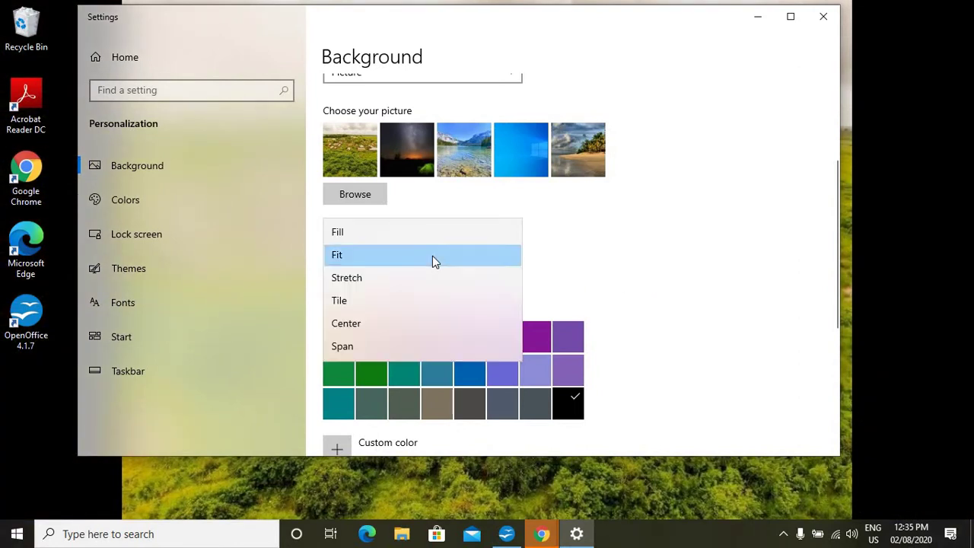
left_click(391, 284)
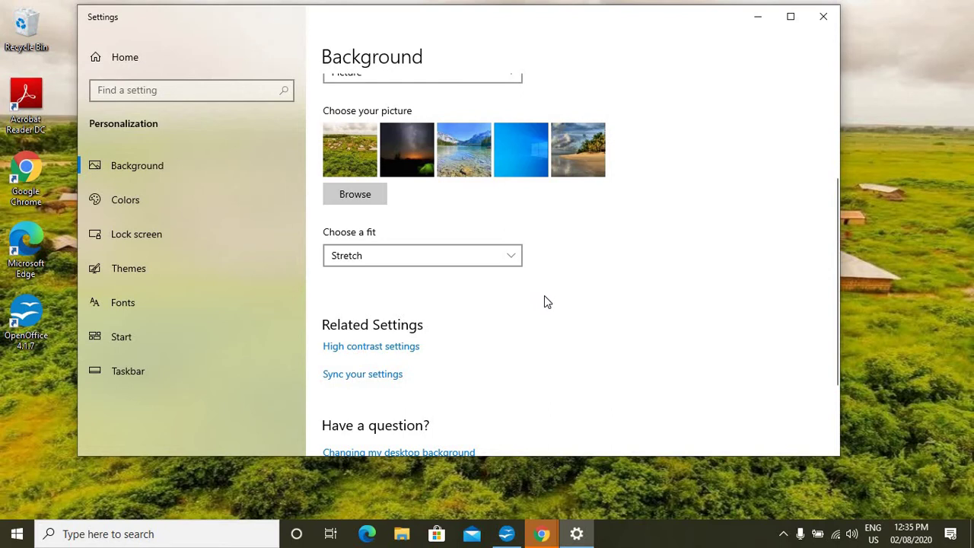
- Try the Tile and Center fit options for the village wallpaper, moving the Settings window to view the desktop
left_click(488, 259)
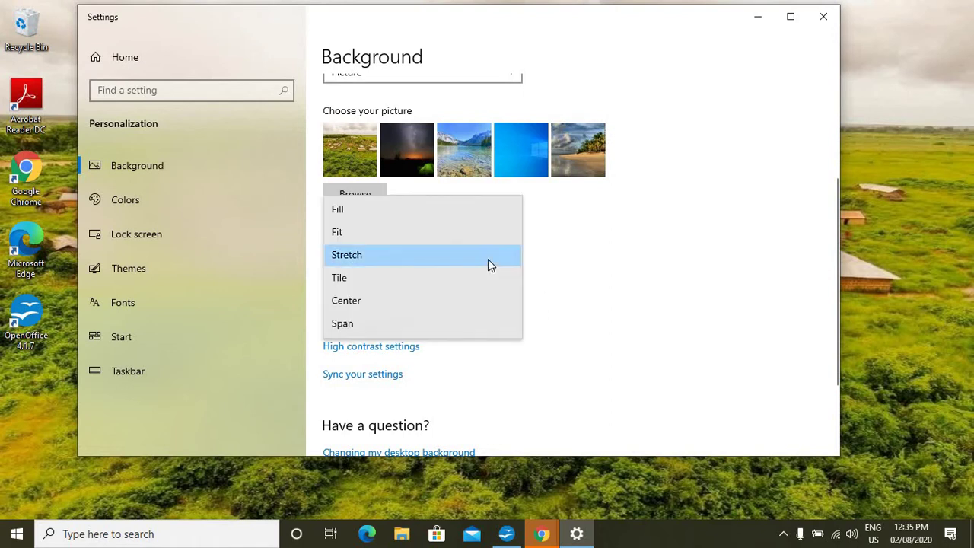
left_click(378, 285)
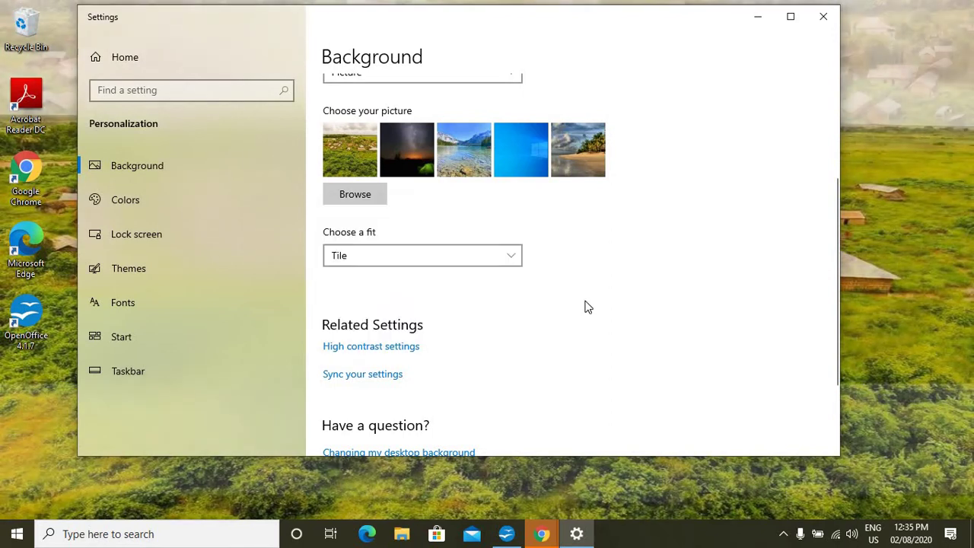
mouse_move(599, 28)
left_mouse_down()
mouse_move(611, 361)
mouse_move(687, 545)
mouse_move(972, 525)
mouse_move(838, 457)
mouse_move(653, 215)
mouse_move(622, 47)
mouse_move(649, 6)
mouse_move(627, 15)
mouse_move(633, 429)
mouse_move(620, 9)
mouse_move(596, 18)
left_mouse_up()
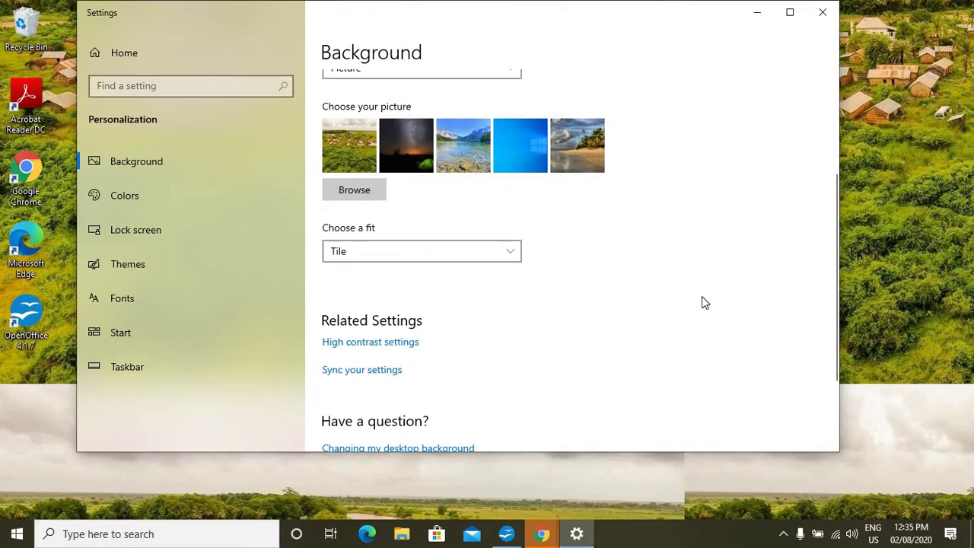
left_click(413, 247)
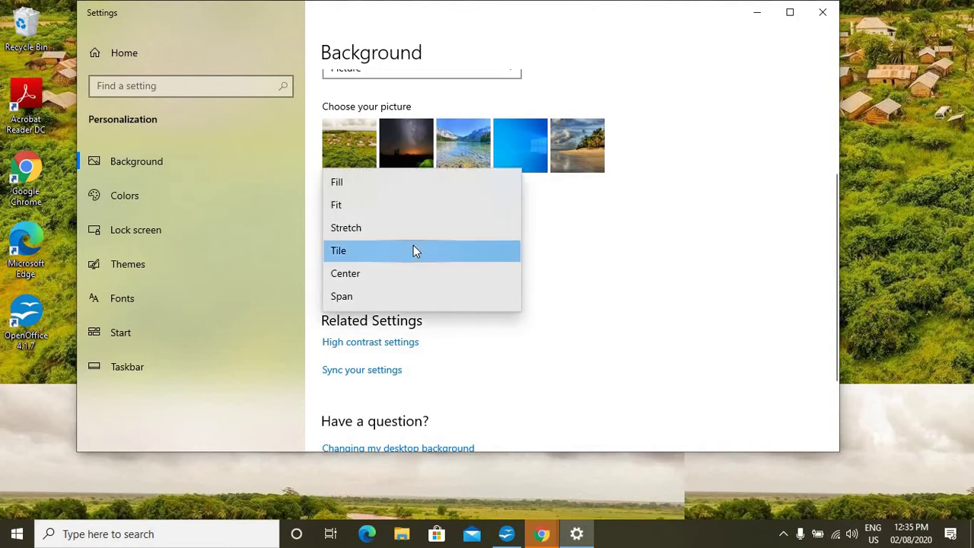
left_click(384, 274)
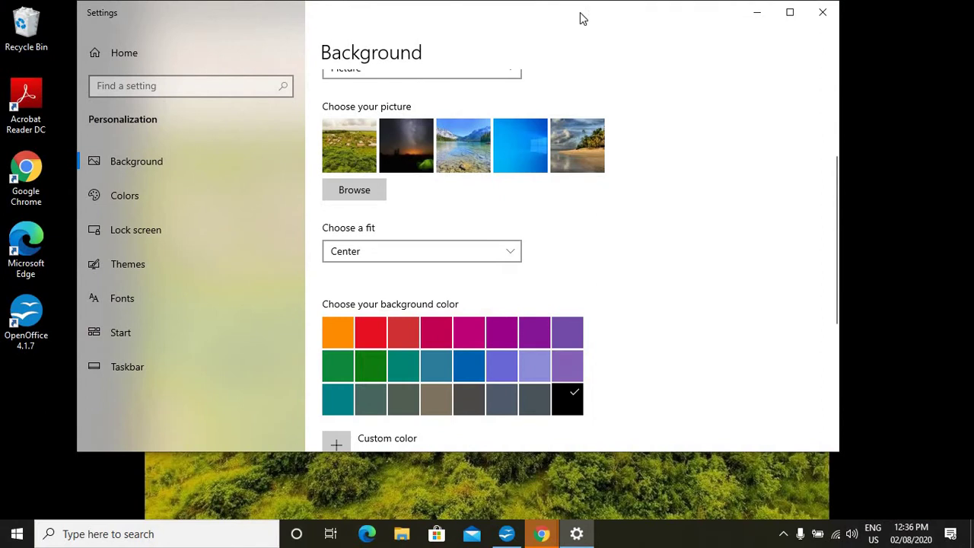
left_click_drag(580, 12, 626, 30)
- Try the Span fit for the village wallpaper, and set the picture fit back to Fill
left_click(493, 275)
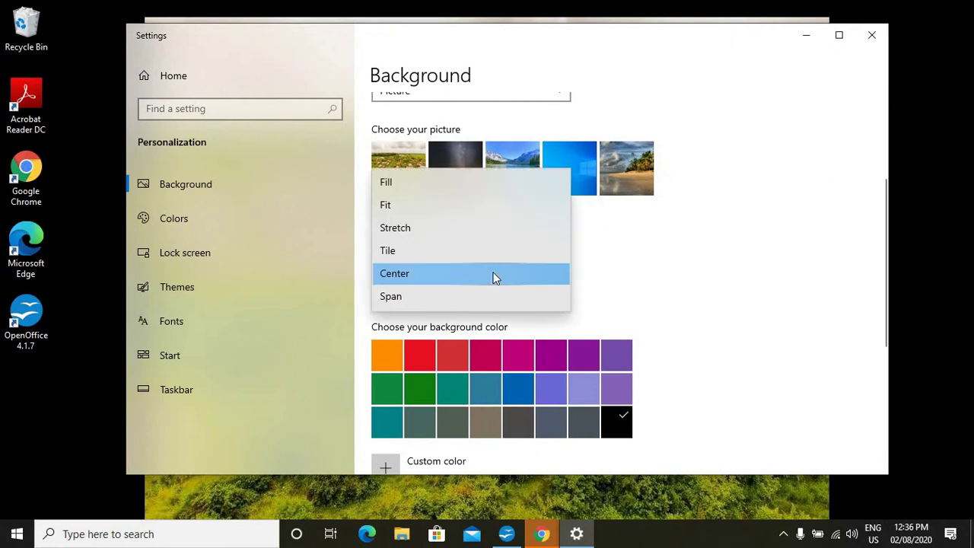
left_click(453, 295)
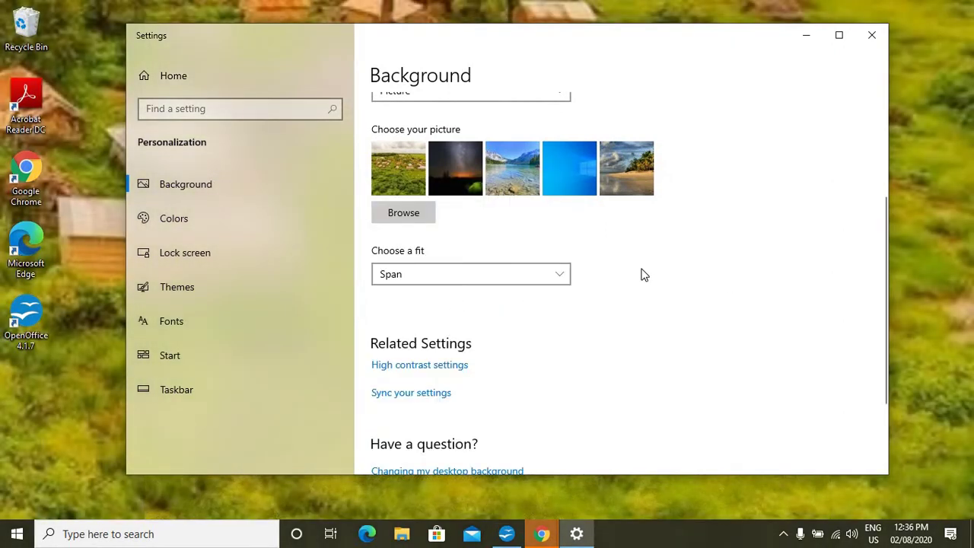
mouse_move(613, 46)
left_mouse_down()
mouse_move(623, 546)
mouse_move(644, 235)
mouse_move(613, 37)
mouse_move(603, 33)
left_mouse_up()
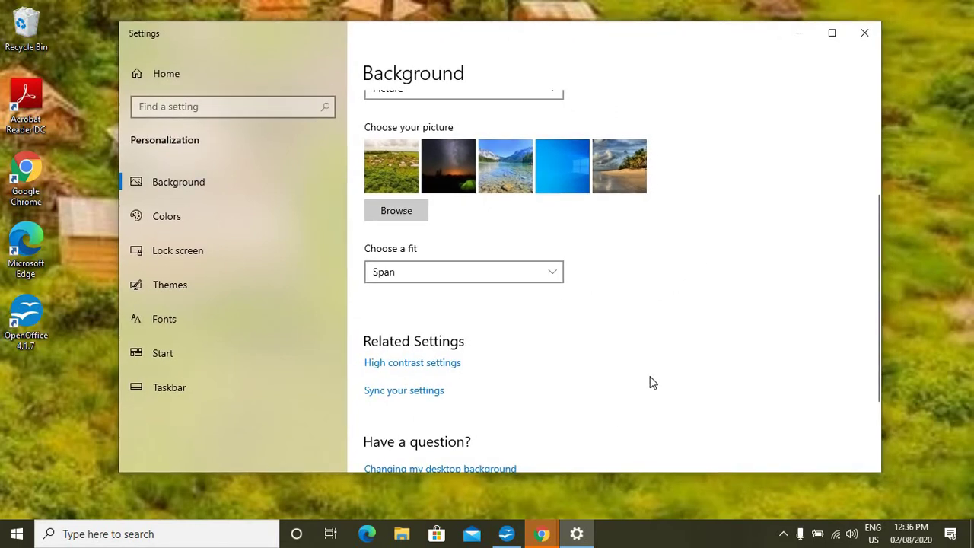
scroll(636, 329, "down", 3)
scroll(638, 329, "up", 8)
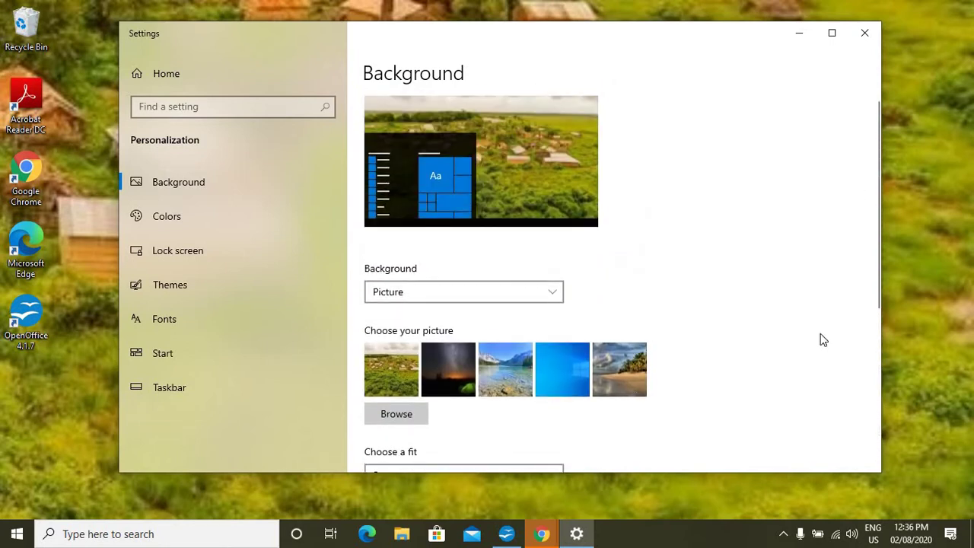
scroll(623, 335, "down", 3)
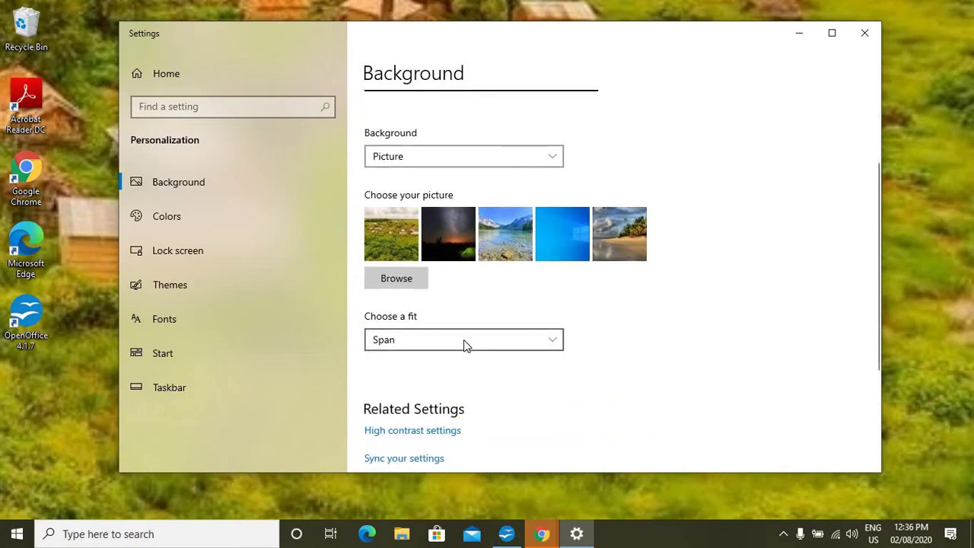
left_click(463, 340)
left_click(405, 230)
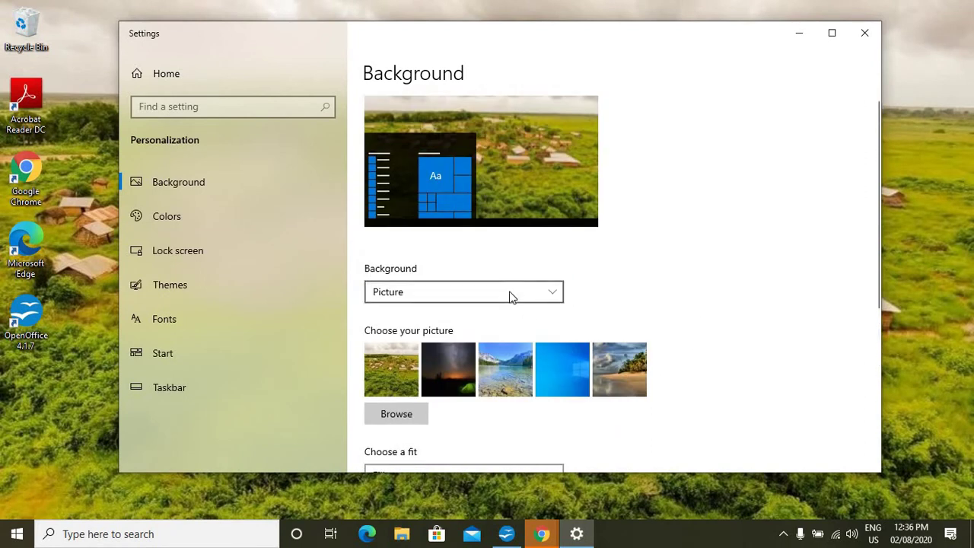
- Switch the background type to Solid color and view it on the bare desktop before maximizing the Settings window
left_click(509, 291)
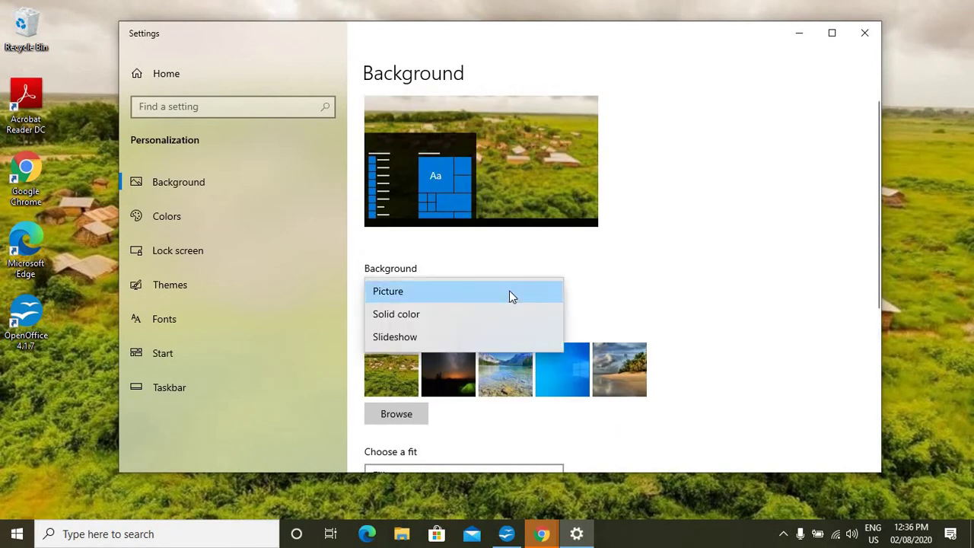
left_click(414, 317)
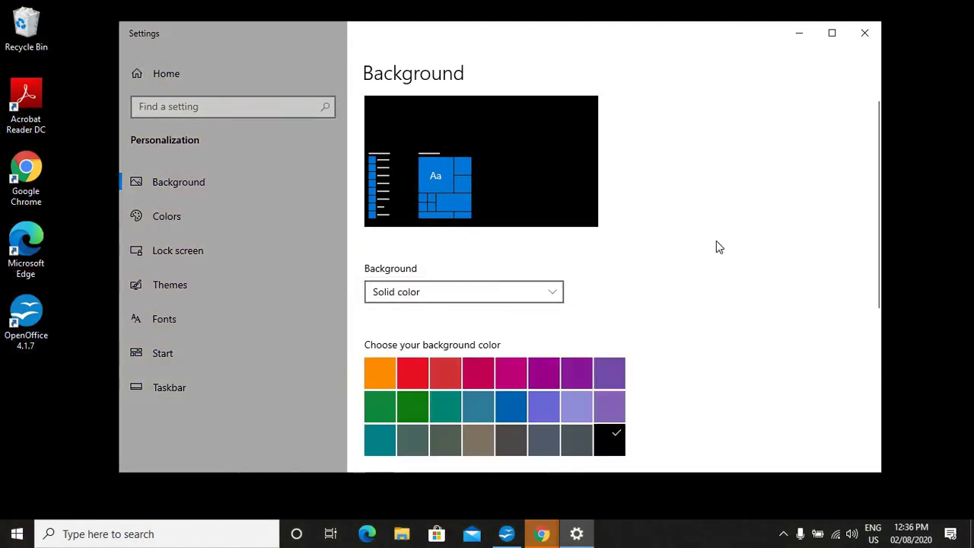
key("super+d")
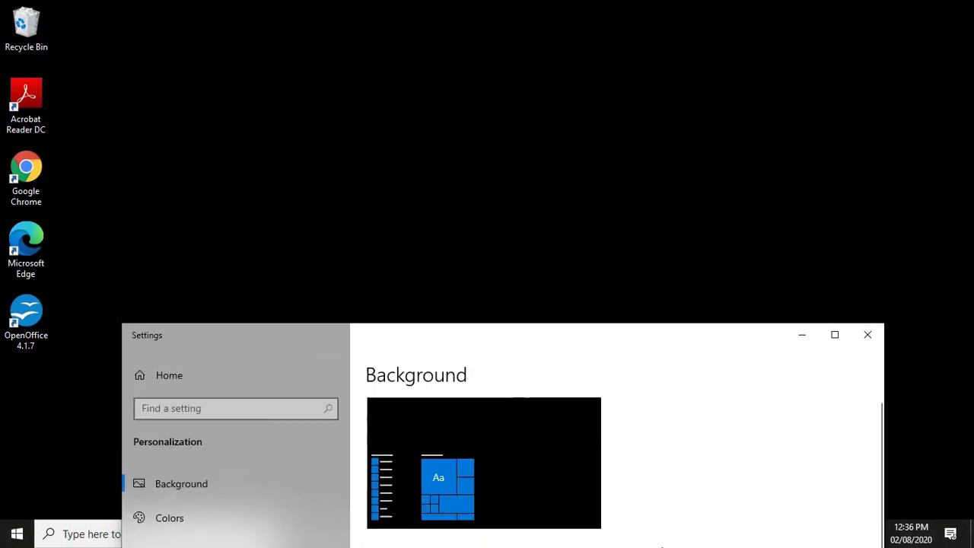
key("super+d")
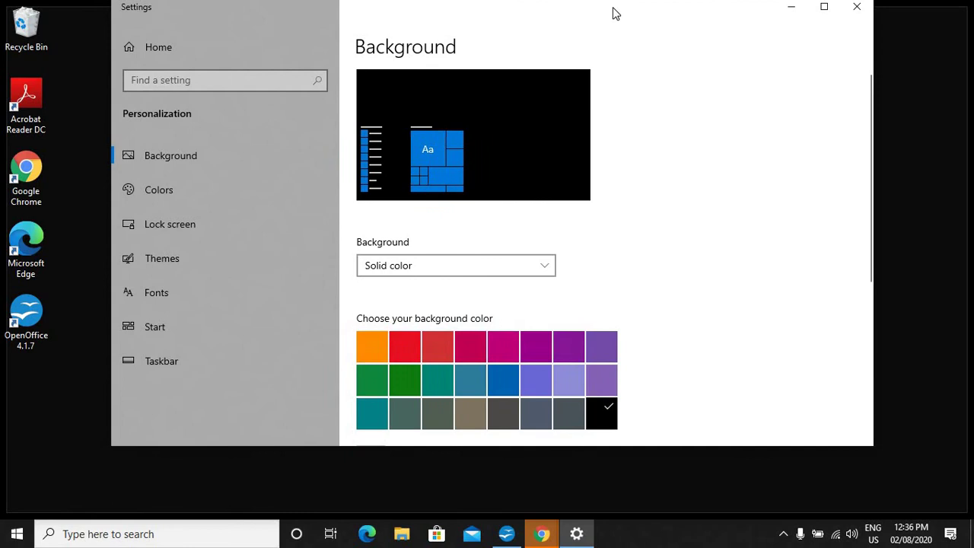
double_click(615, 14)
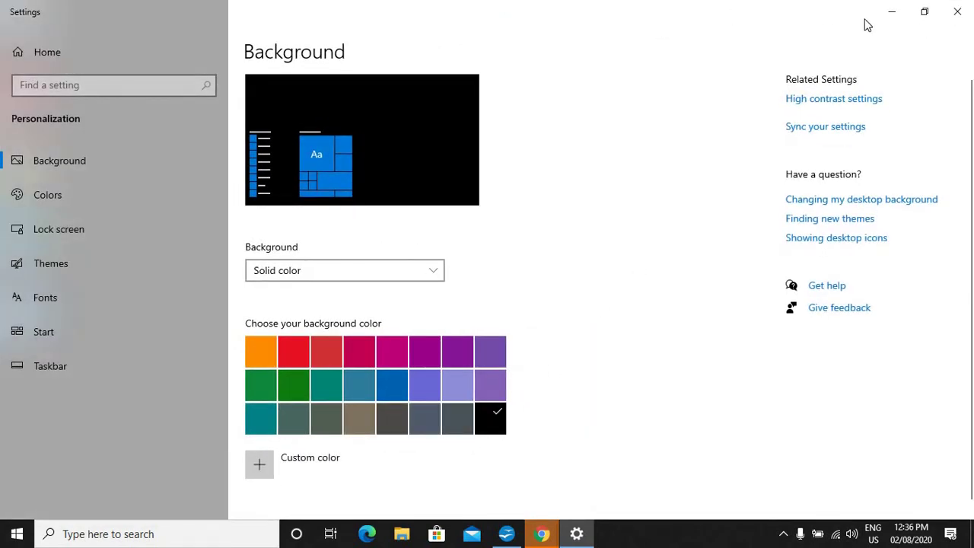
- Restore the Settings window to a smaller size and try dark gray, orange and green as solid desktop colors
key("super+Down")
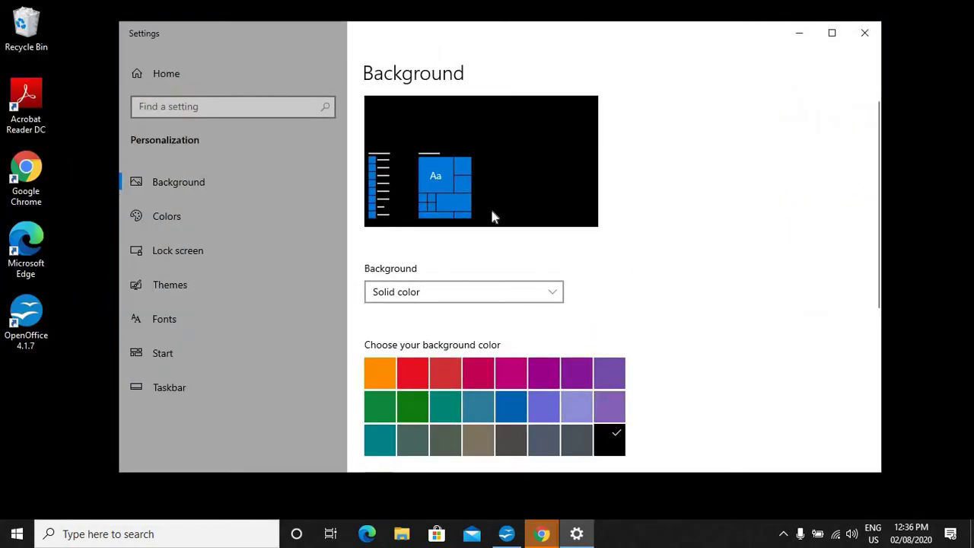
left_click(524, 450)
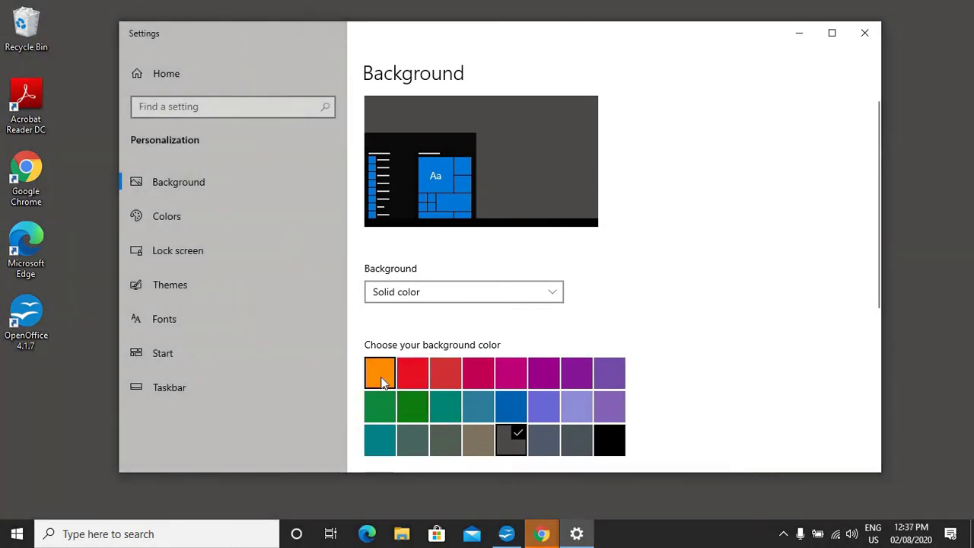
left_click(383, 378)
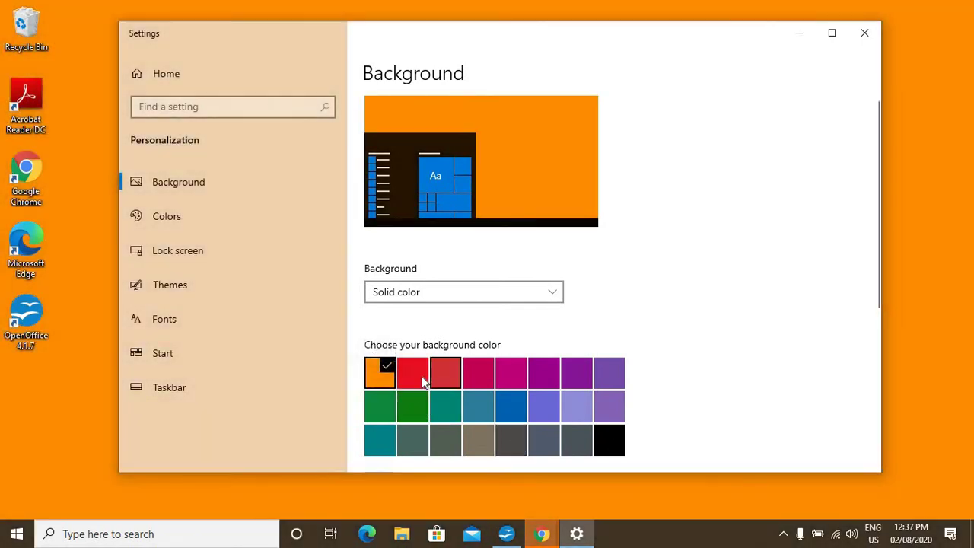
left_click(413, 405)
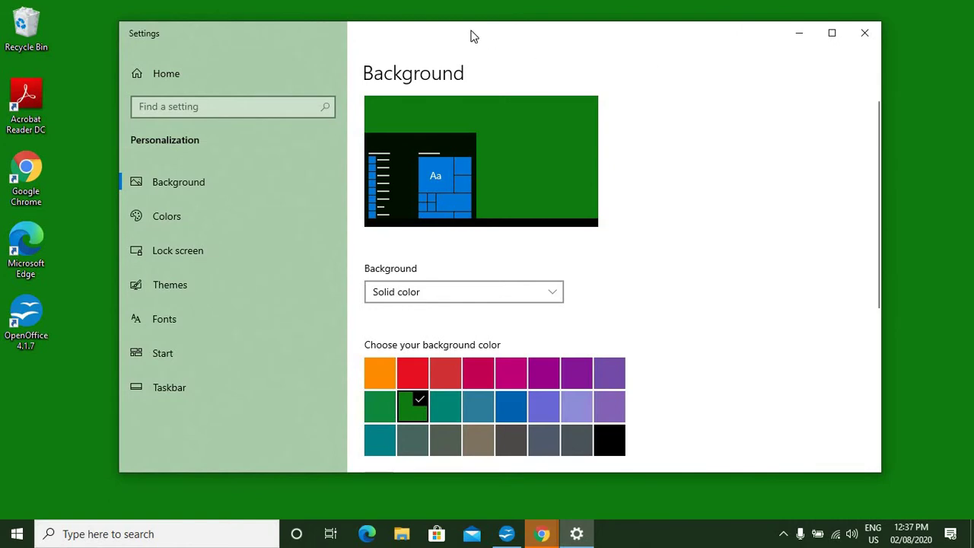
mouse_move(470, 36)
left_mouse_down()
mouse_move(707, 250)
mouse_move(467, 35)
left_mouse_up()
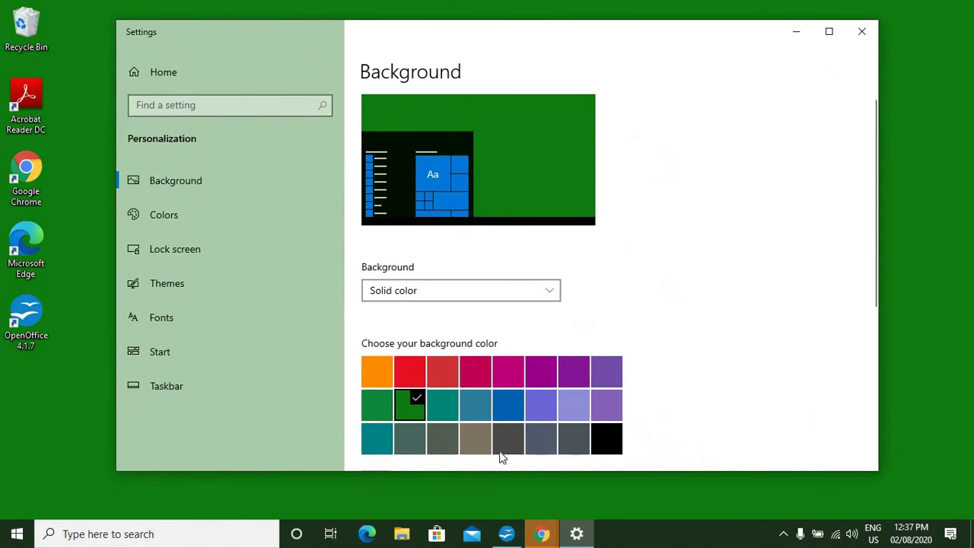
- Create a custom gray background color, apply it to the desktop, and shift the Settings window slightly
scroll(665, 310, "down", 3)
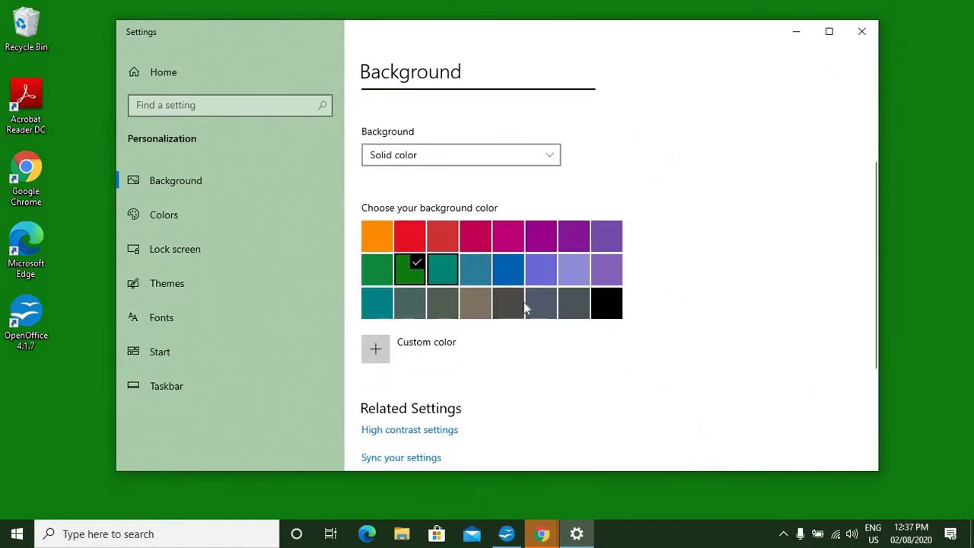
left_click(384, 343)
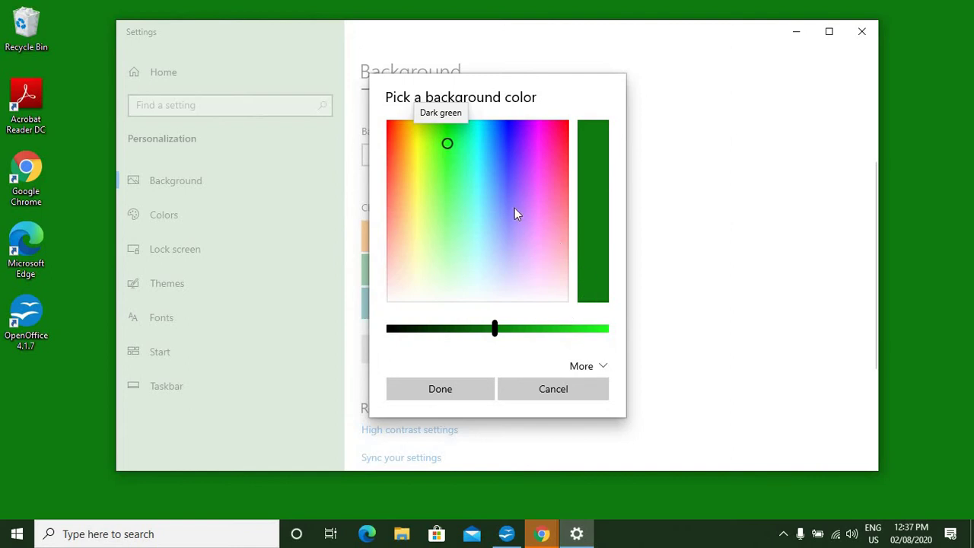
left_click(539, 295)
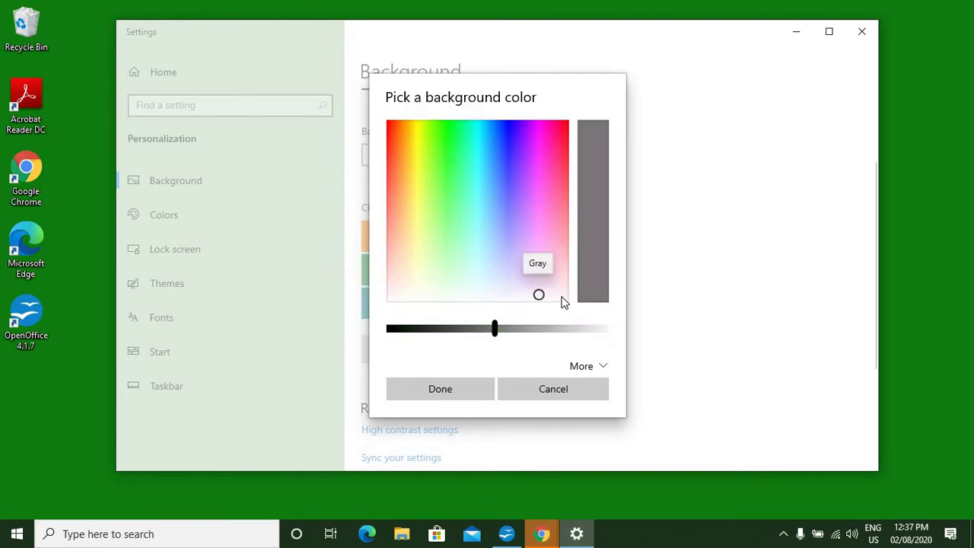
left_click(562, 297)
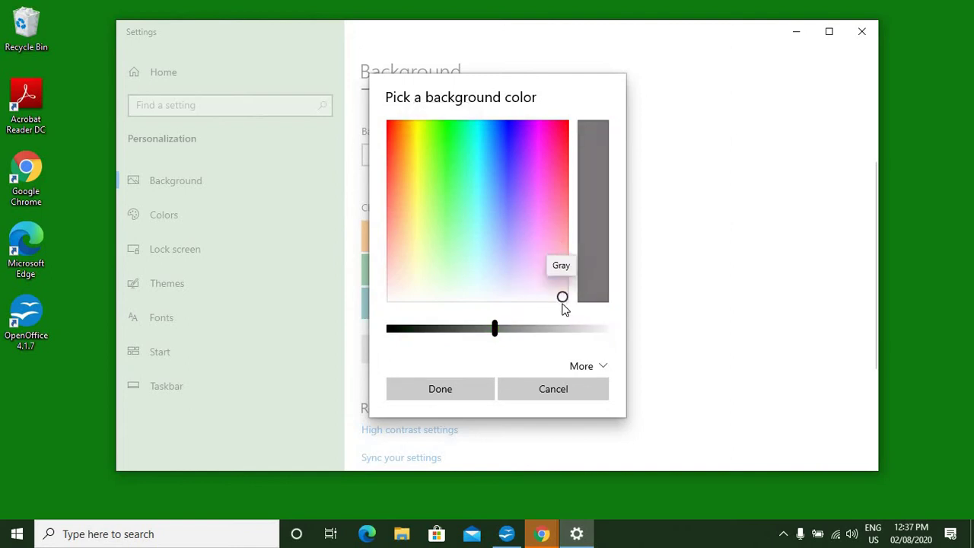
left_click(430, 387)
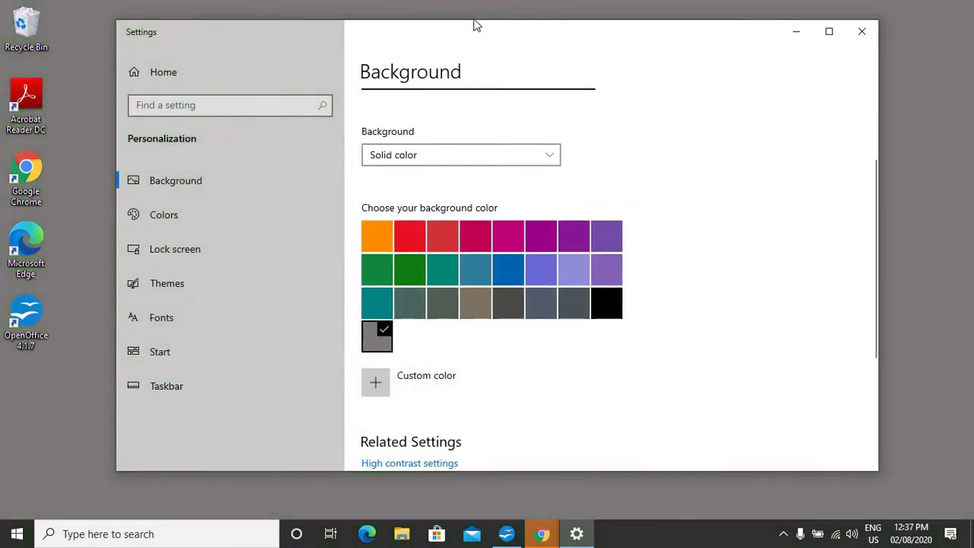
mouse_move(313, 34)
left_mouse_down()
mouse_move(694, 546)
mouse_move(574, 234)
mouse_move(299, 20)
left_mouse_up()
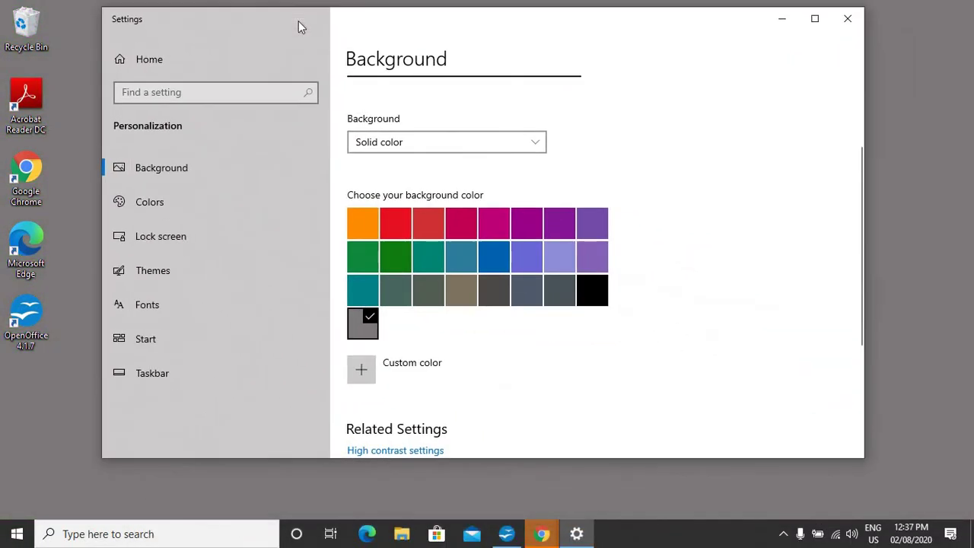
- Switch the background type to Slideshow and select the sawirada folder in Downloads as its album
left_click(514, 145)
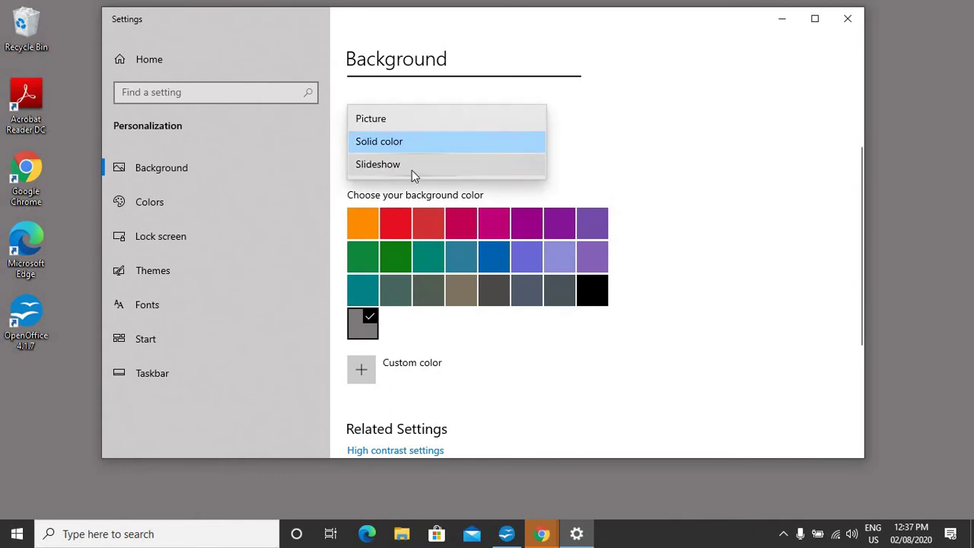
left_click(410, 169)
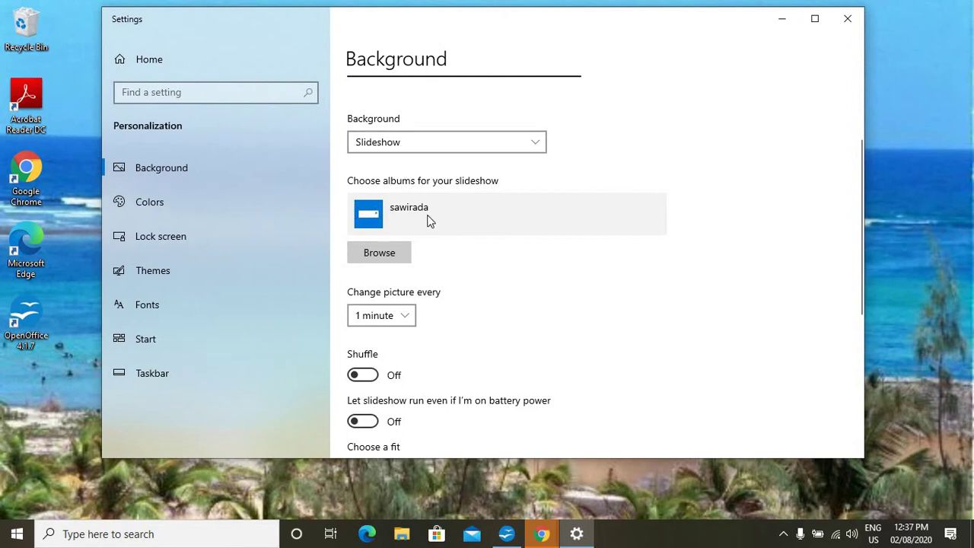
left_click(399, 259)
left_click(403, 259)
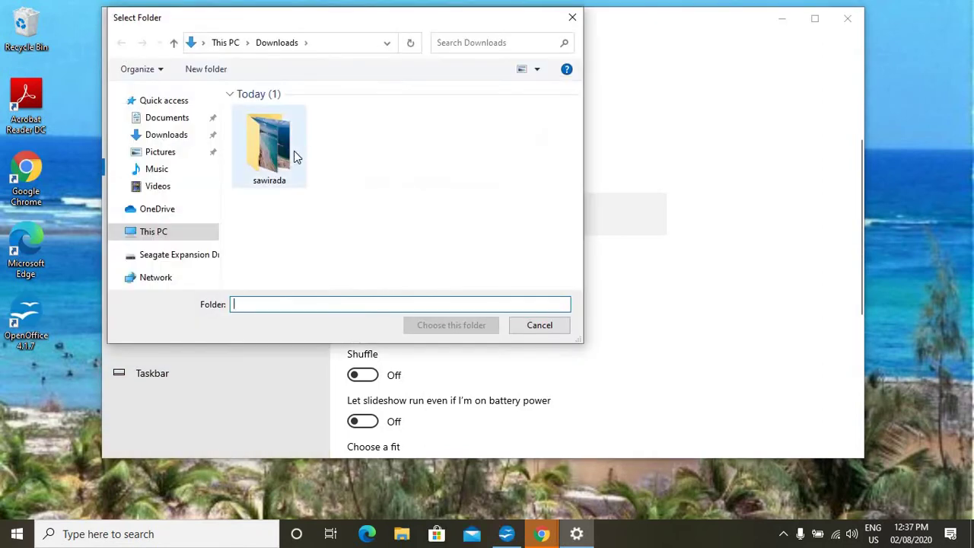
double_click(295, 157)
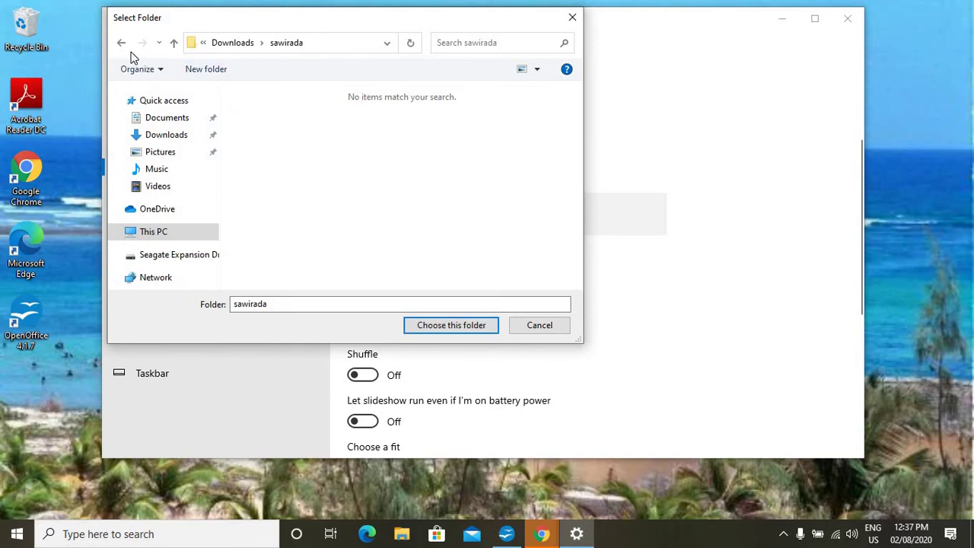
left_click(123, 44)
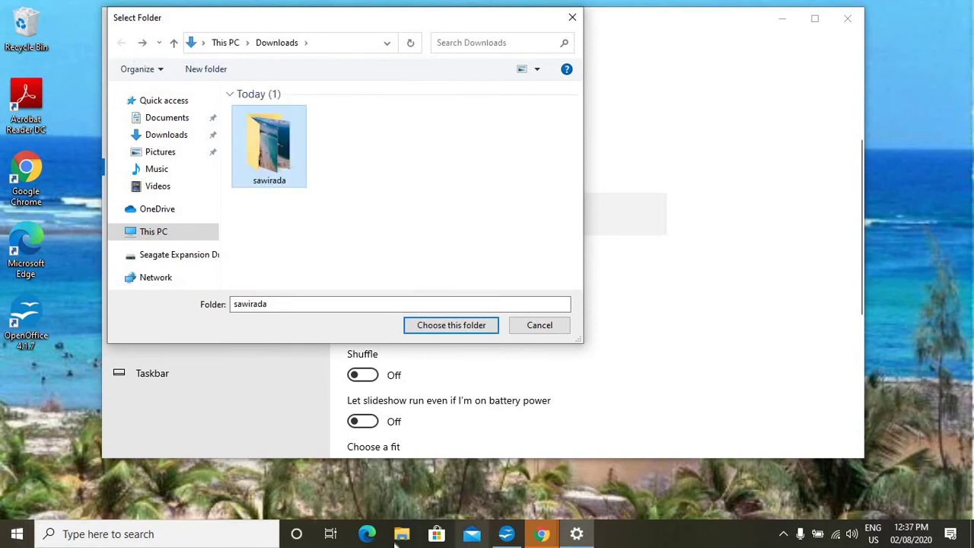
- Check the pictures inside Downloads\sawirada in File Explorer, and choose that folder for the slideshow
left_click(402, 534)
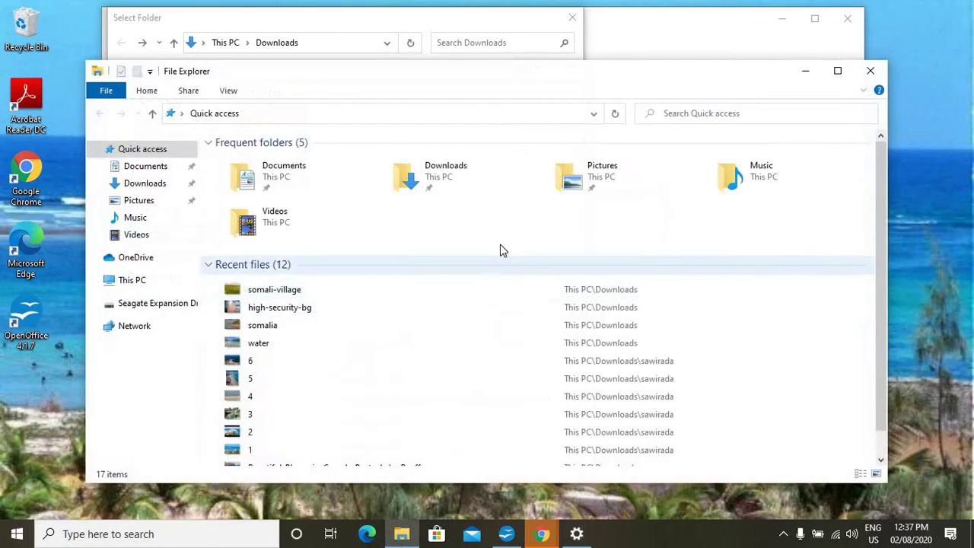
left_click(143, 185)
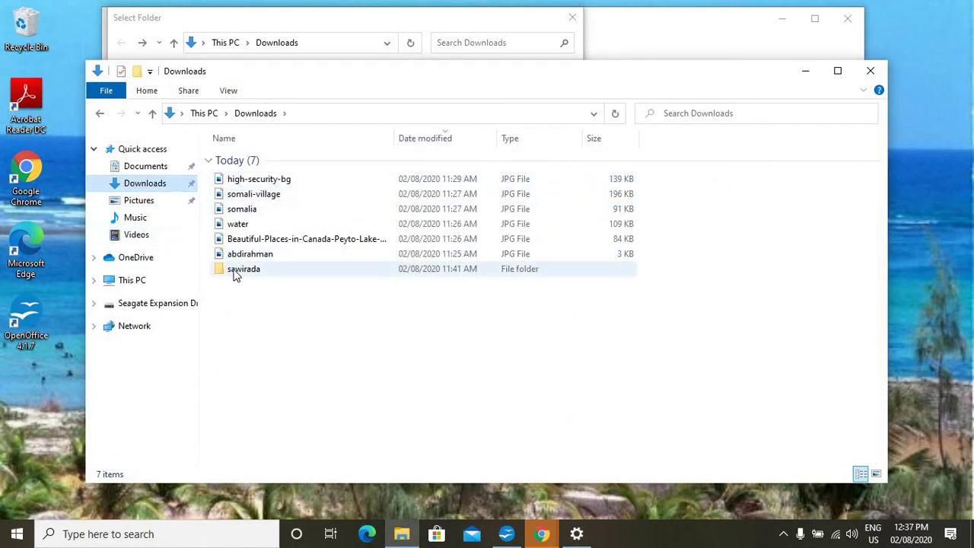
double_click(274, 266)
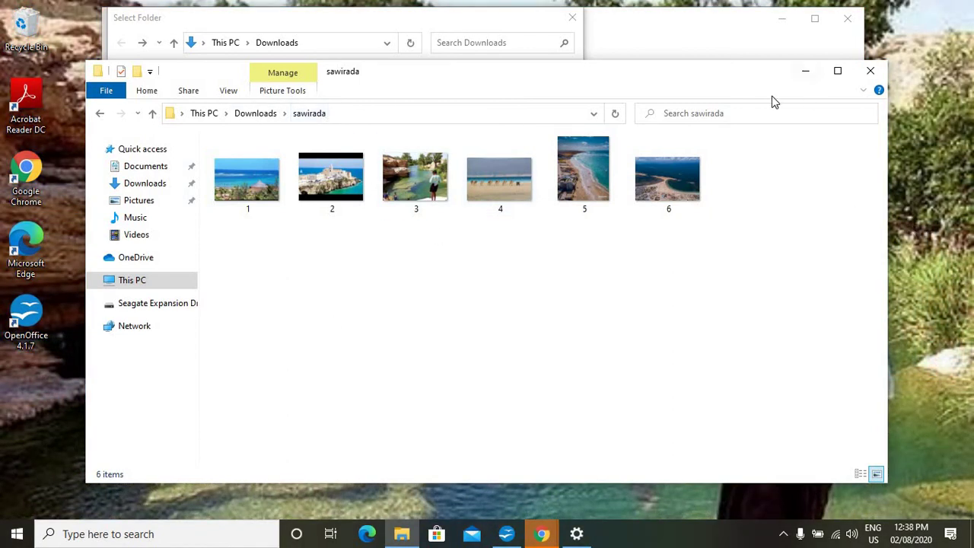
left_click(805, 71)
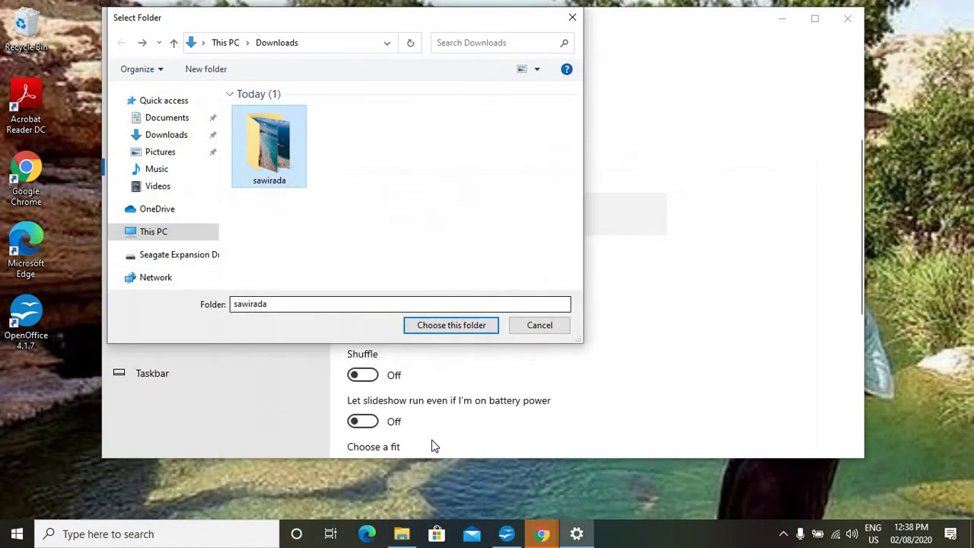
left_click(451, 333)
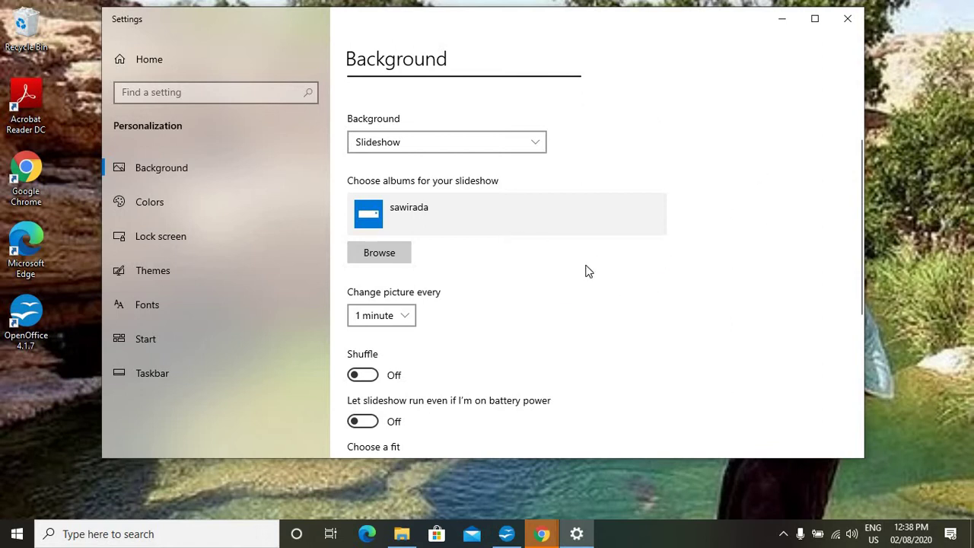
- View the available picture change intervals and try switching the slideshow's Shuffle option on and off
scroll(586, 272, "down", 2)
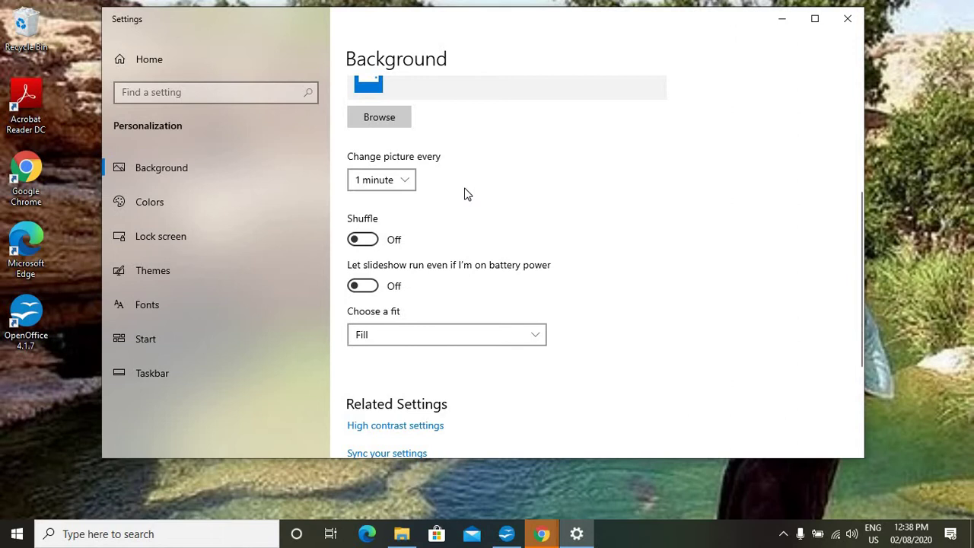
left_click(384, 182)
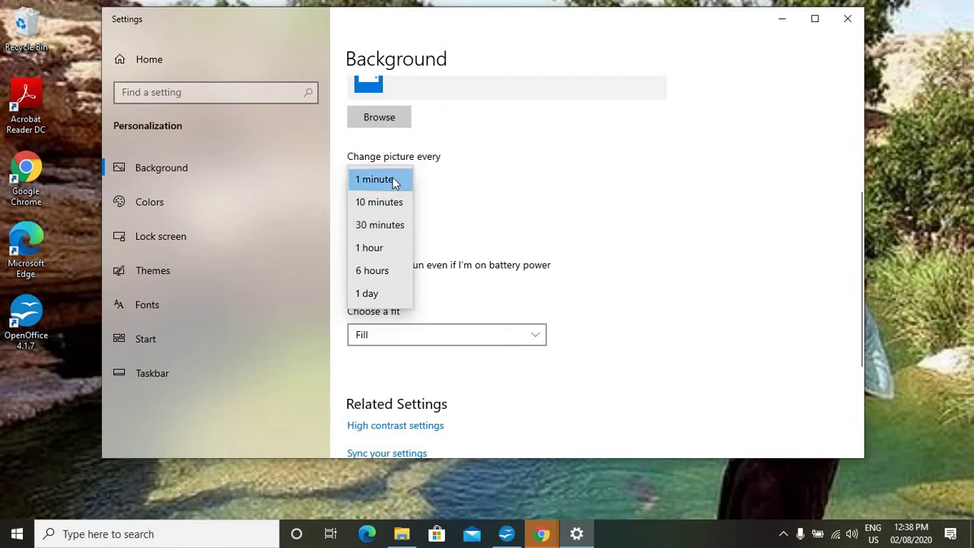
left_click(572, 220)
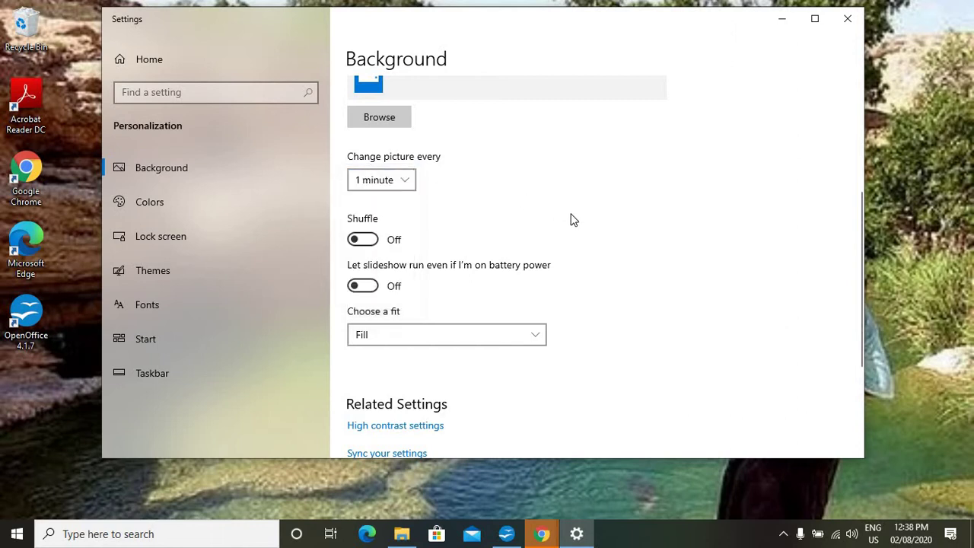
scroll(577, 220, "down", 1)
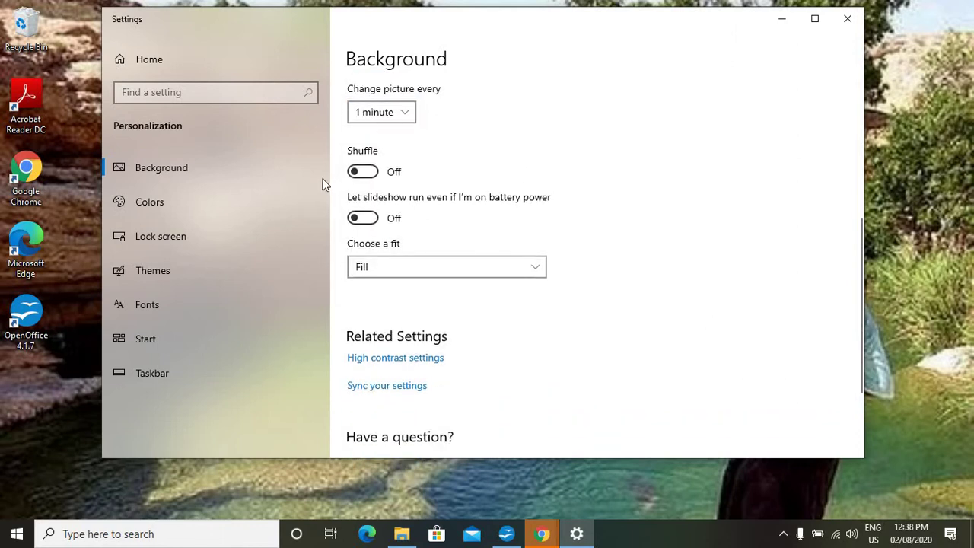
left_click(366, 172)
left_click(364, 172)
- View the fit options available for the slideshow pictures and close the list without choosing another one
scroll(500, 220, "down", 2)
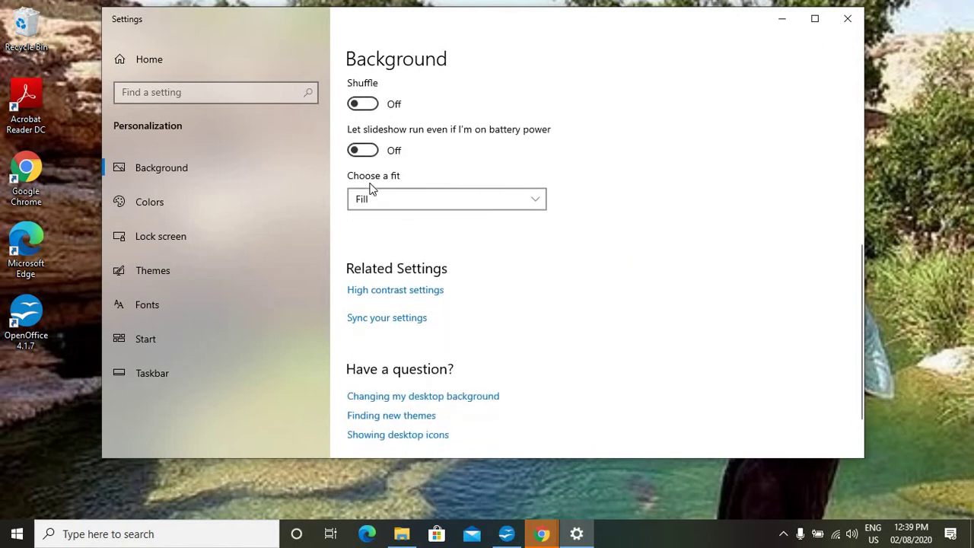
left_click(464, 200)
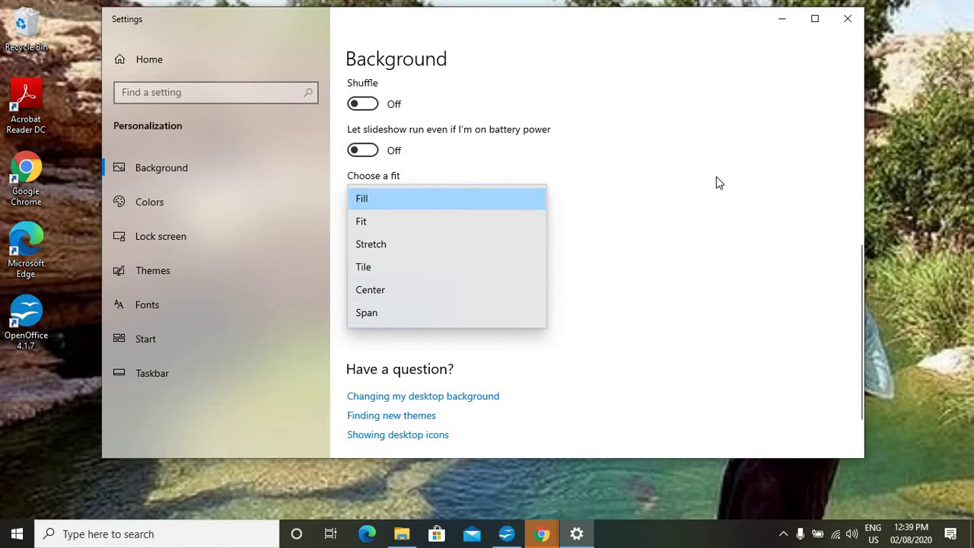
left_click(643, 223)
scroll(725, 293, "down", 2)
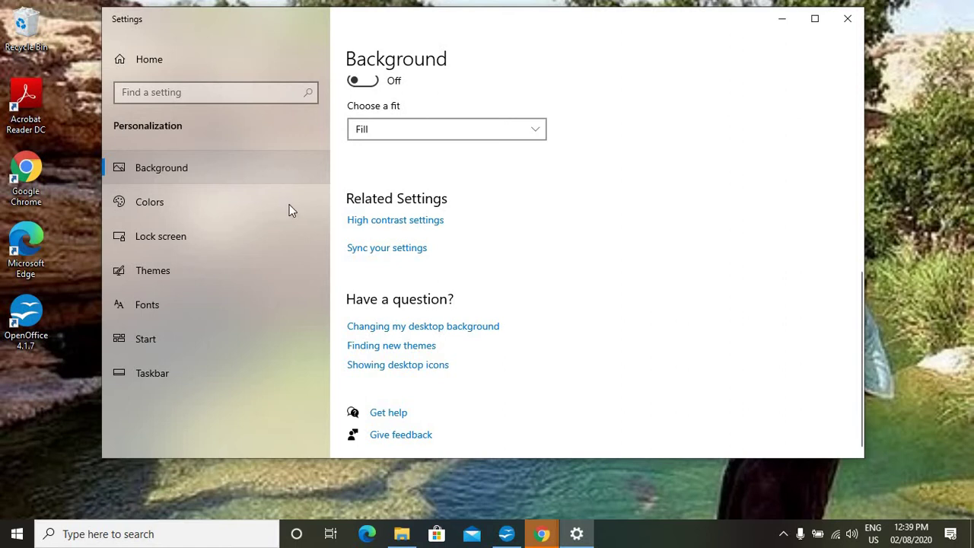
- Open the Colors settings and examine the default Windows and app modes, comparing them with the Start menu's appearance
left_click(17, 534)
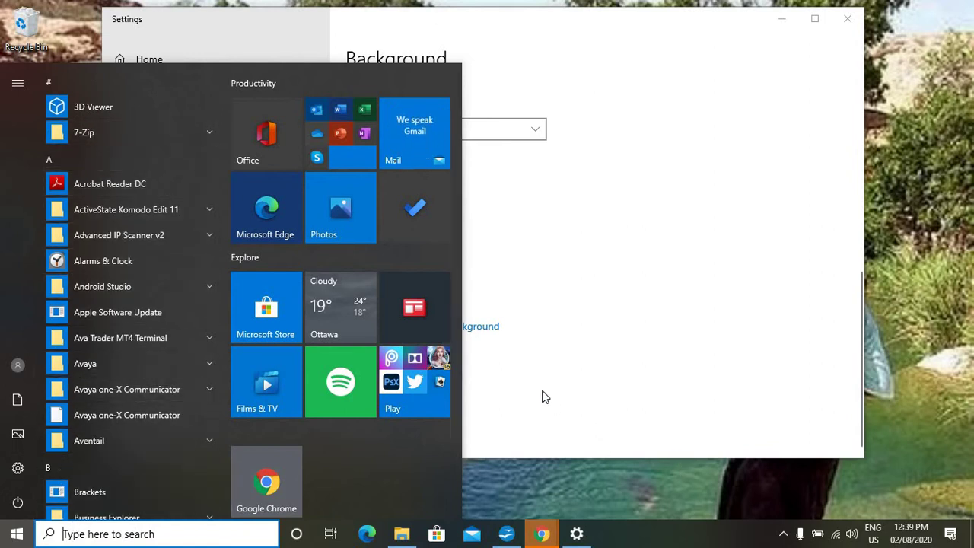
left_click(473, 319)
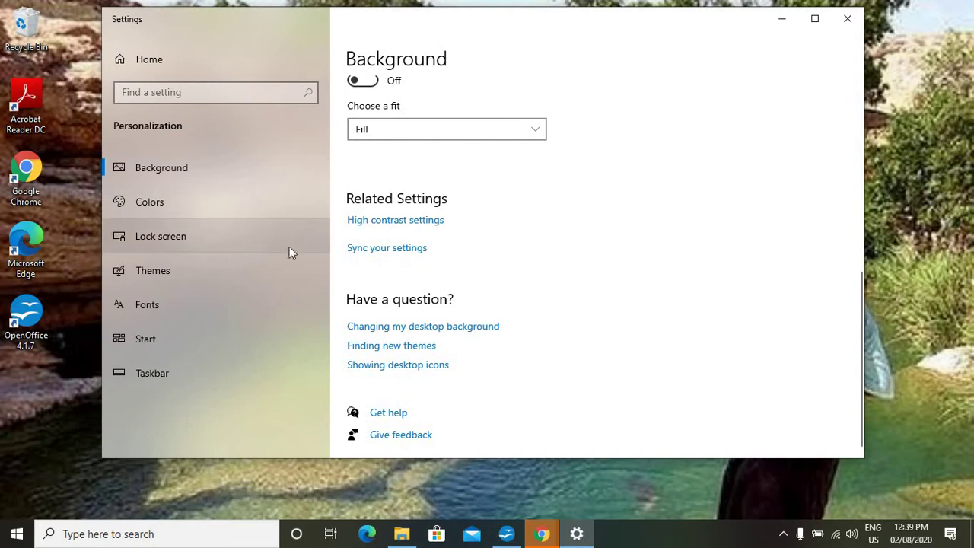
left_click(152, 209)
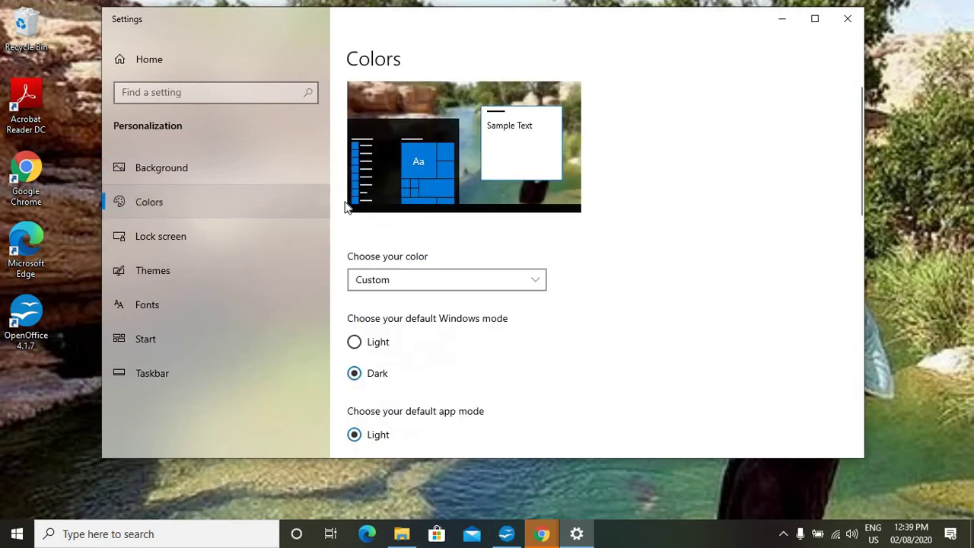
scroll(643, 221, "down", 2)
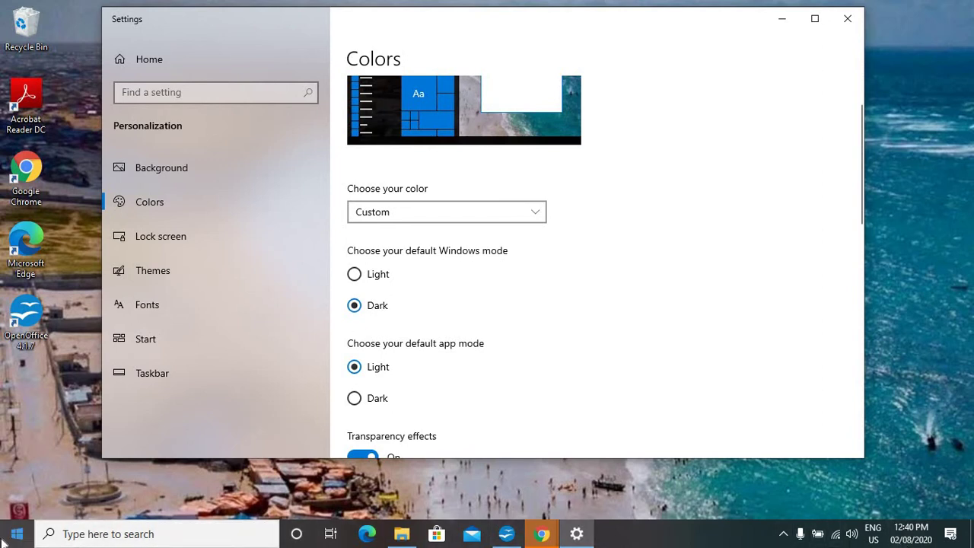
scroll(490, 322, "down", 2)
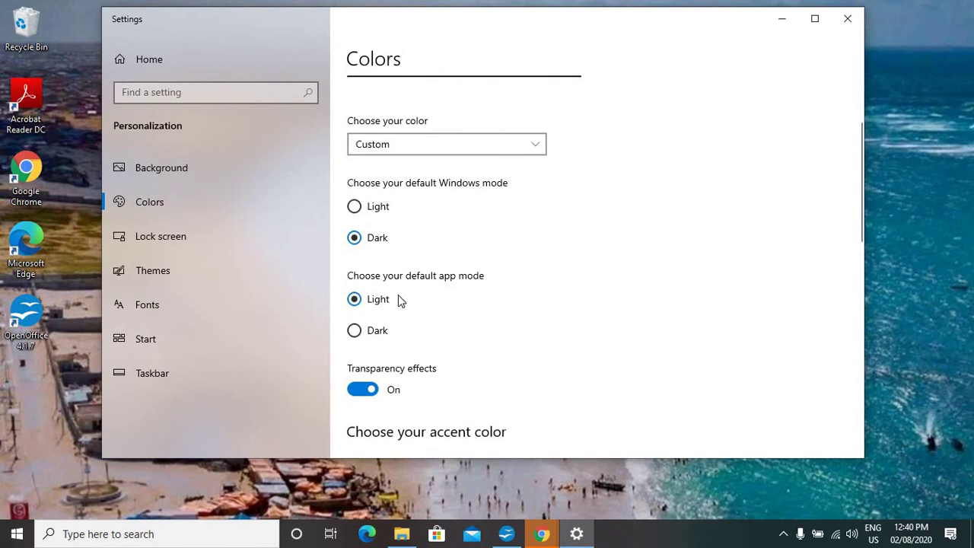
left_click(16, 534)
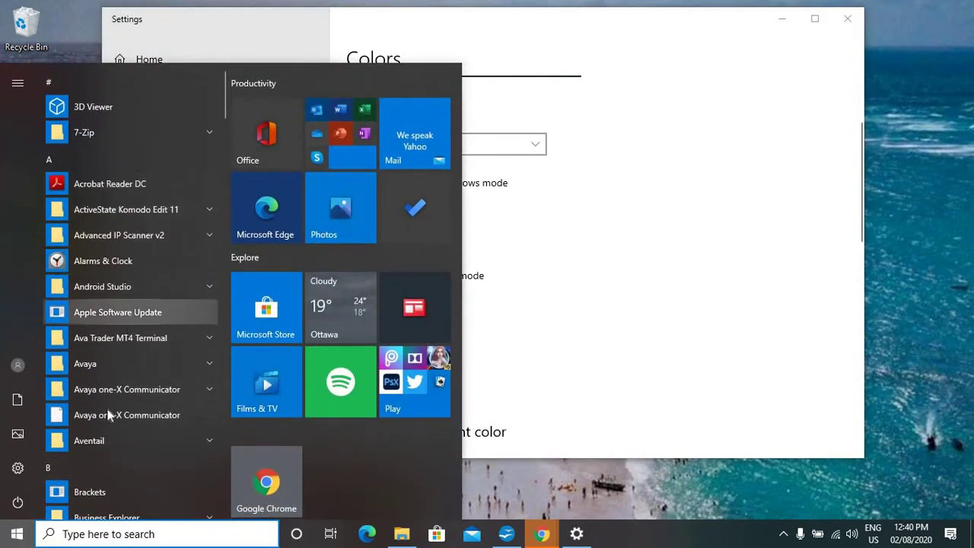
left_click(639, 319)
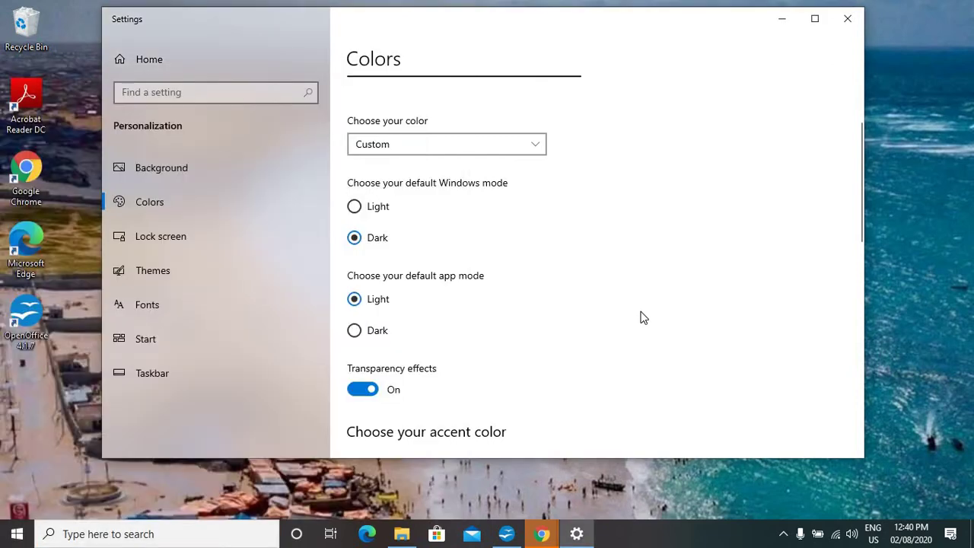
- View the Start menu in the dark Windows mode and look over the Colors settings
scroll(641, 316, "down", 1)
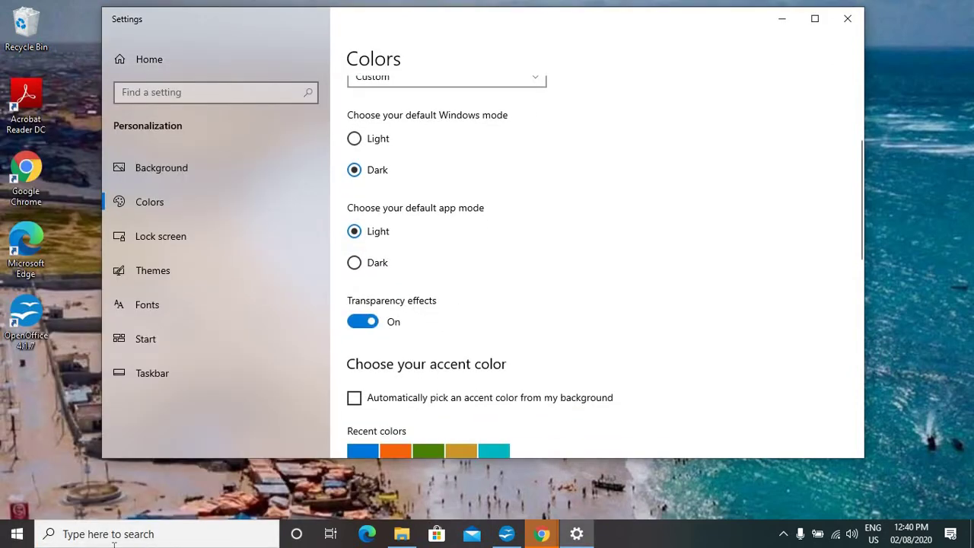
left_click(17, 533)
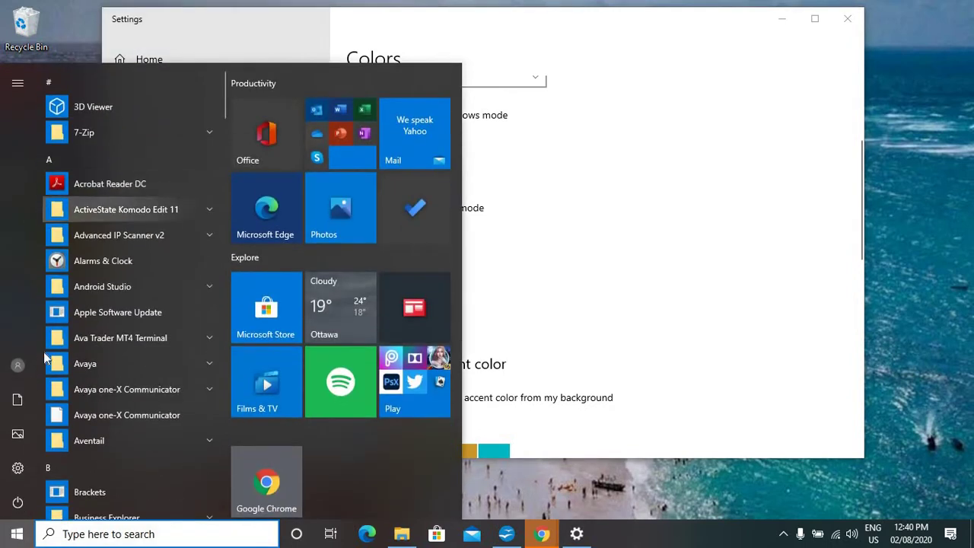
left_click(623, 310)
scroll(657, 304, "down", 2)
scroll(669, 297, "up", 3)
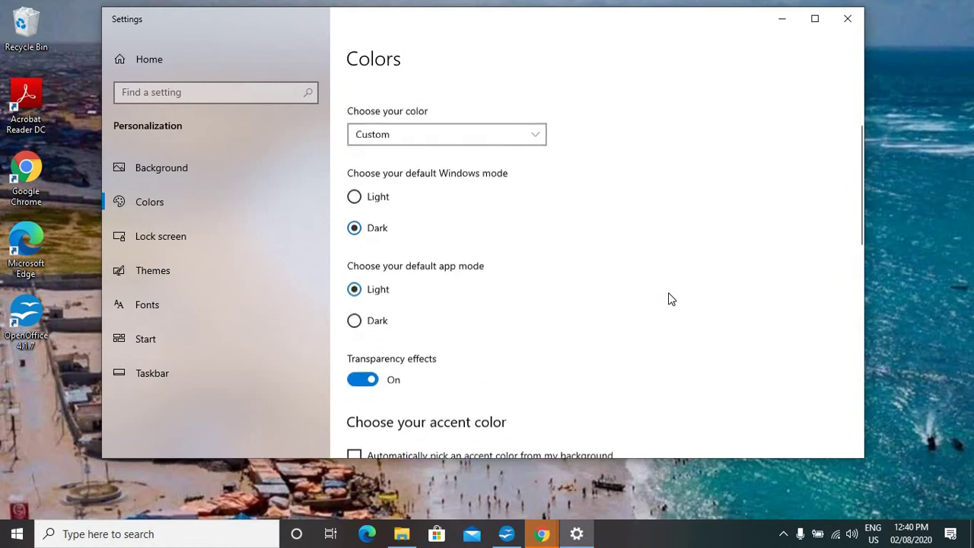
- Switch the default Windows mode to Light and check how the Start menu looks
left_click(476, 217)
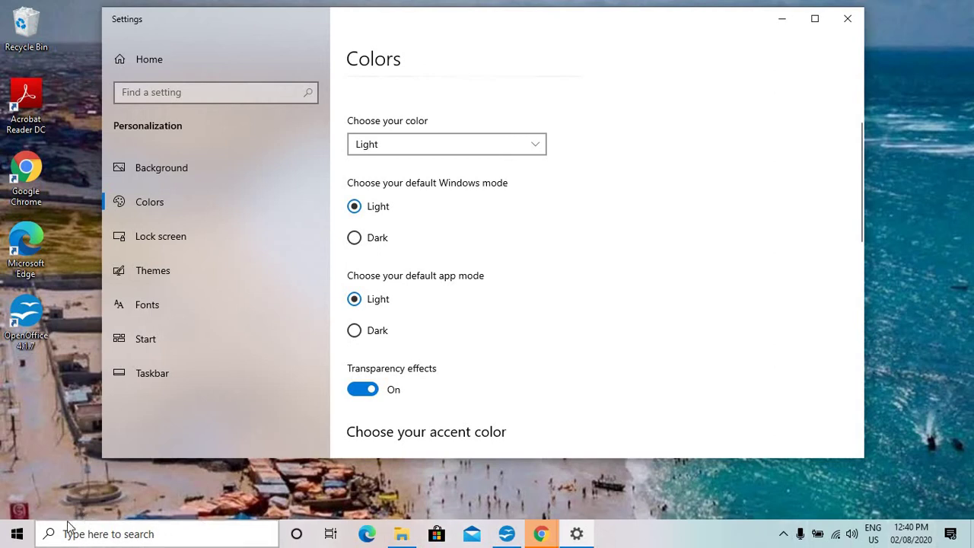
left_click(17, 533)
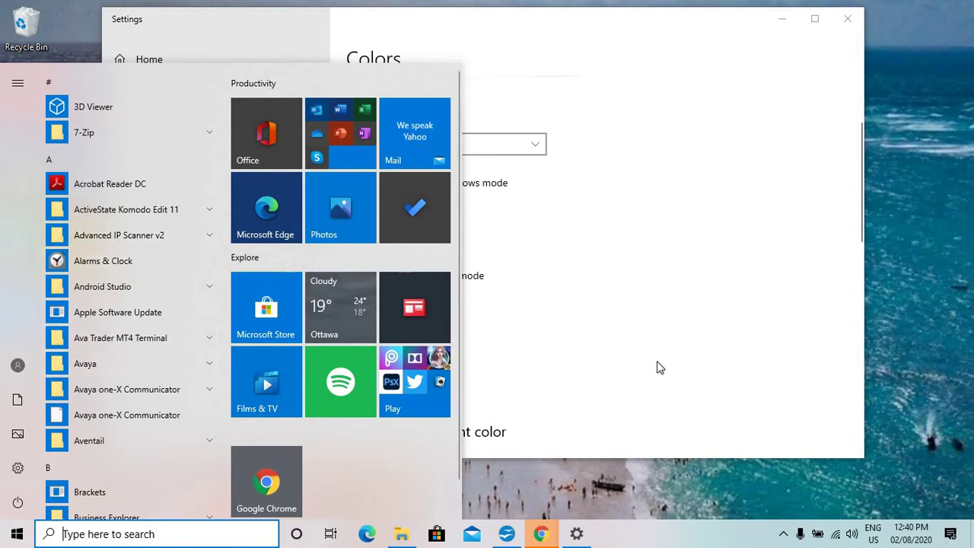
left_click(676, 350)
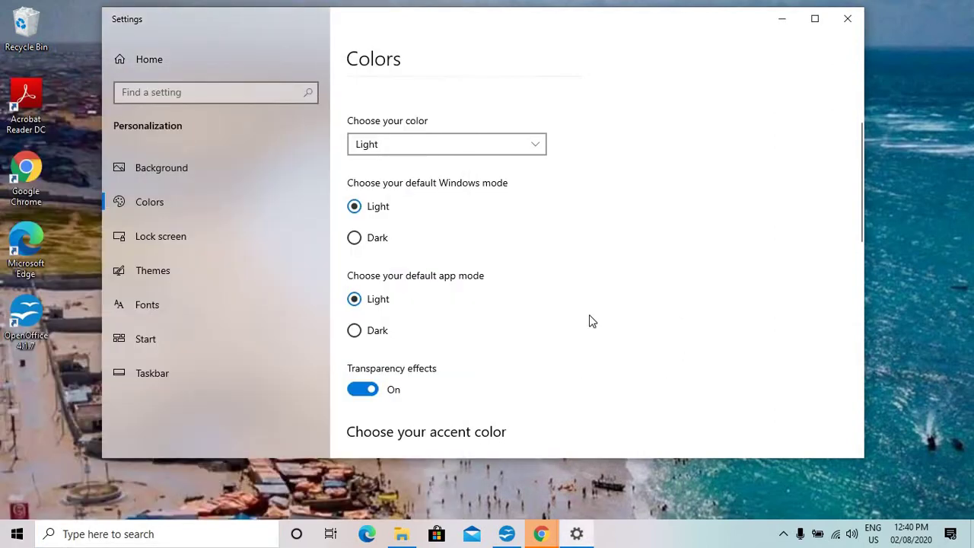
- Look over the accent color options and set Choose your color to Custom
scroll(574, 329, "down", 1)
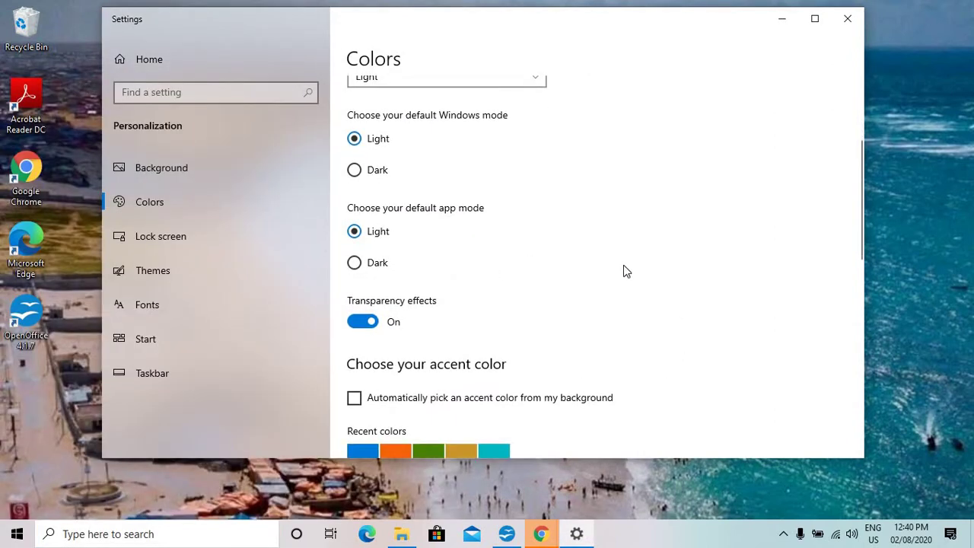
scroll(624, 265, "down", 1)
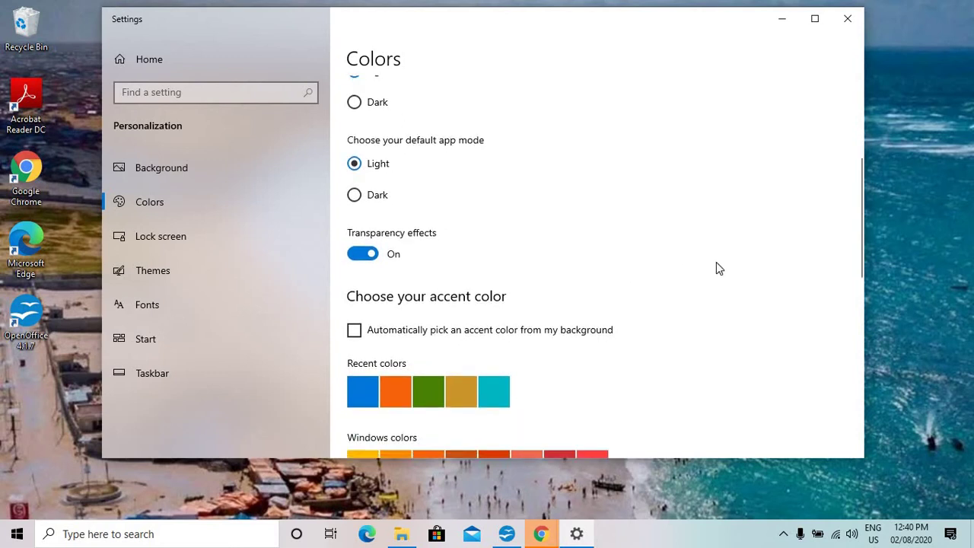
scroll(716, 267, "down", 2)
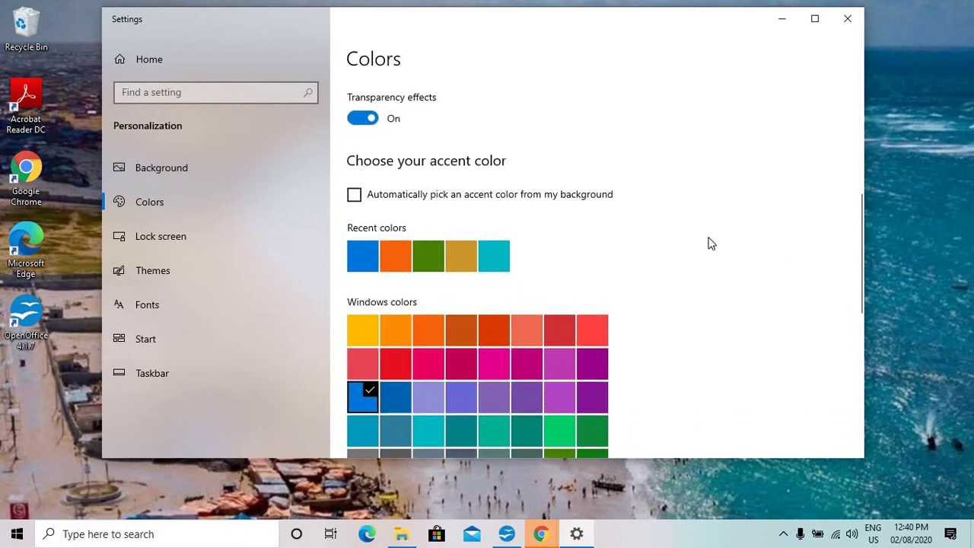
scroll(601, 196, "up", 5)
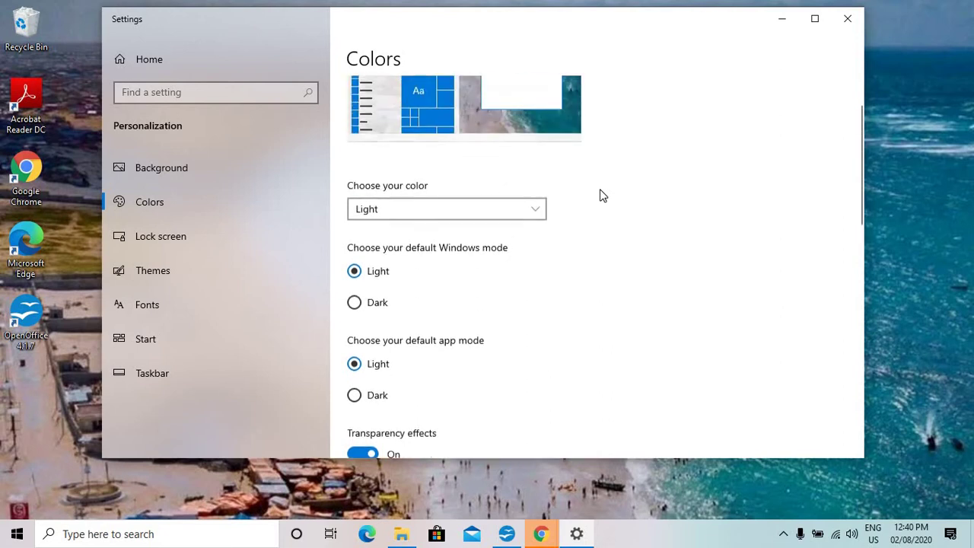
scroll(602, 195, "up", 1)
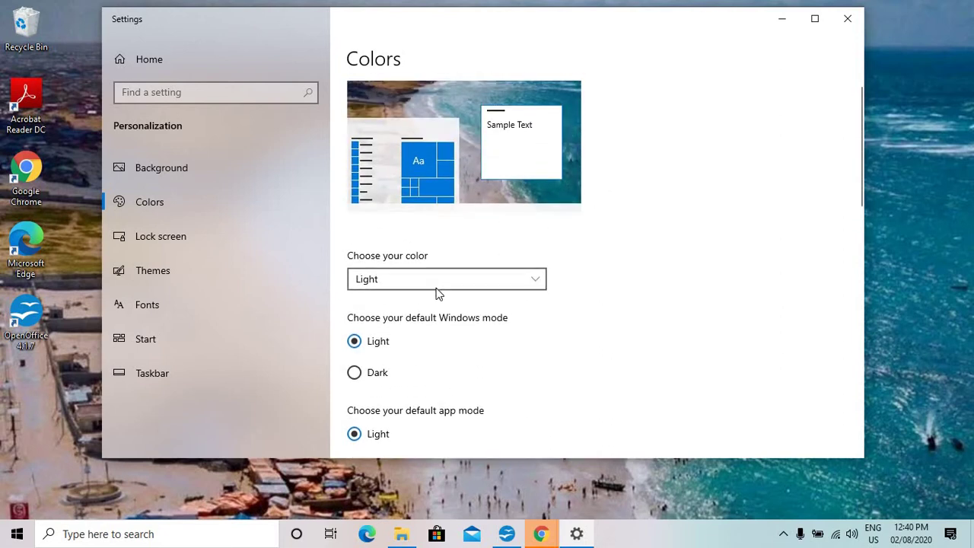
left_click(438, 288)
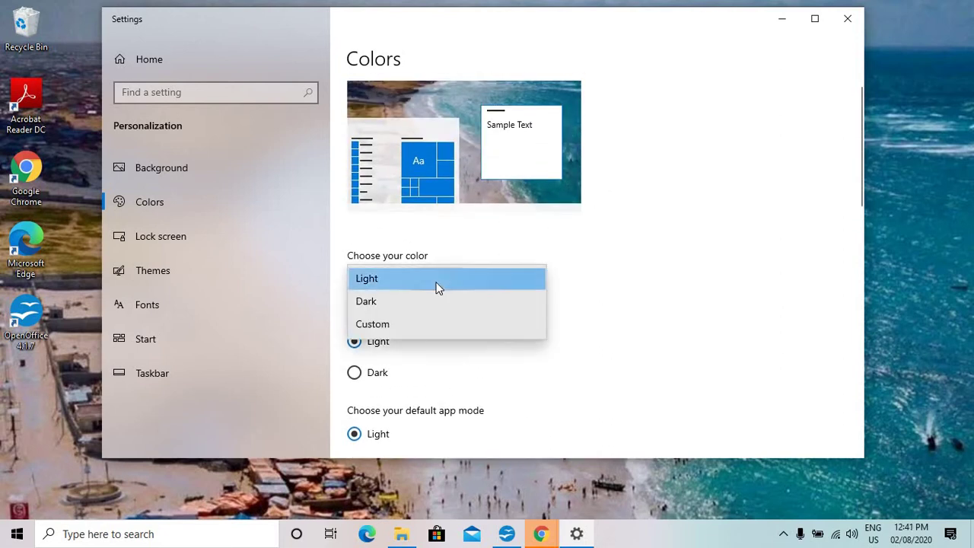
left_click(430, 324)
scroll(640, 294, "down", 2)
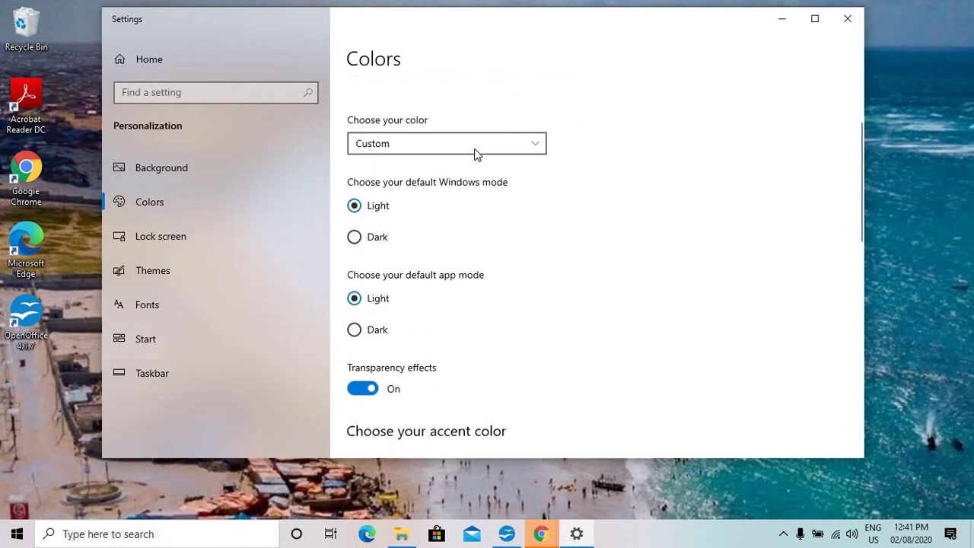
- Choose the dark orange swatch in Windows colors as the accent color and review the surfaces it can be shown on
scroll(589, 193, "down", 3)
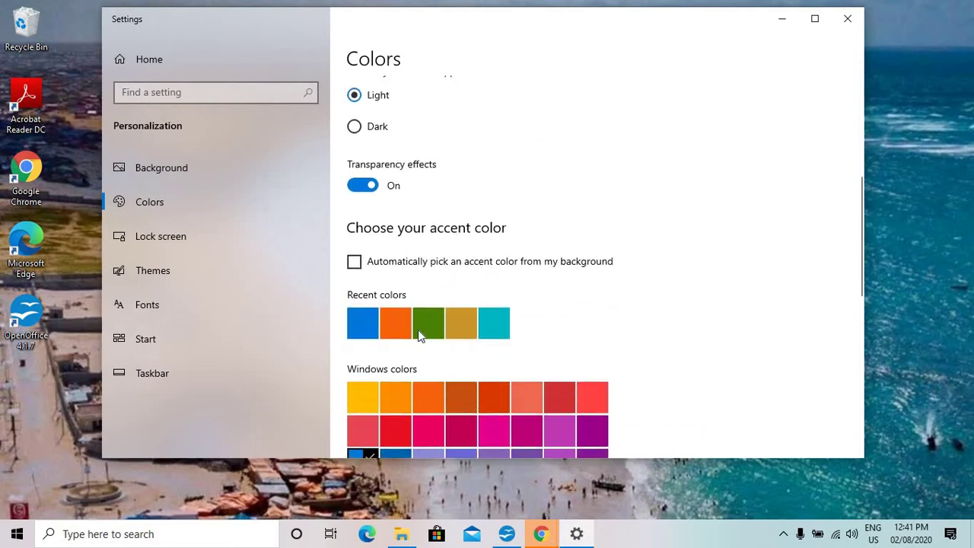
left_click(461, 398)
scroll(687, 289, "down", 3)
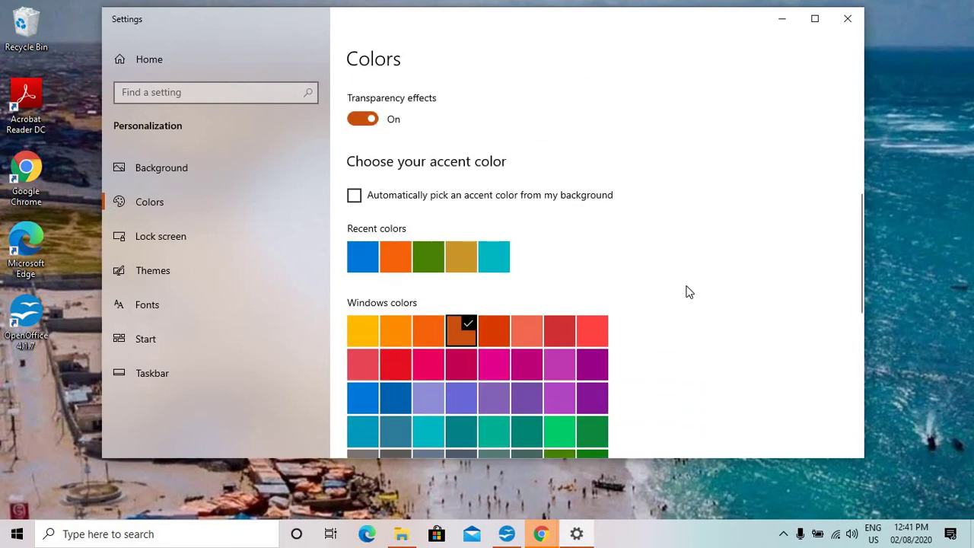
scroll(688, 292, "down", 7)
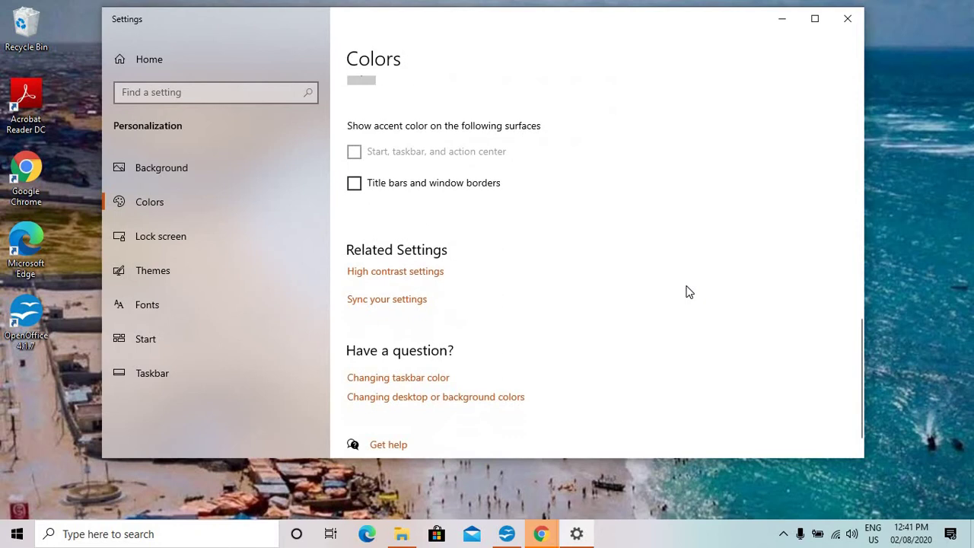
scroll(689, 292, "up", 6)
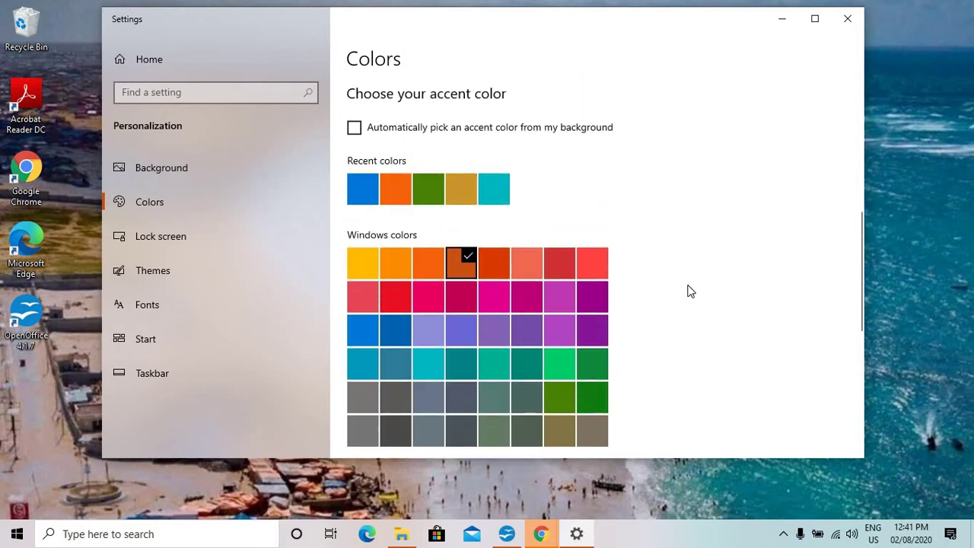
- Open the custom color picker and pick a bright green accent color
scroll(688, 291, "down", 2)
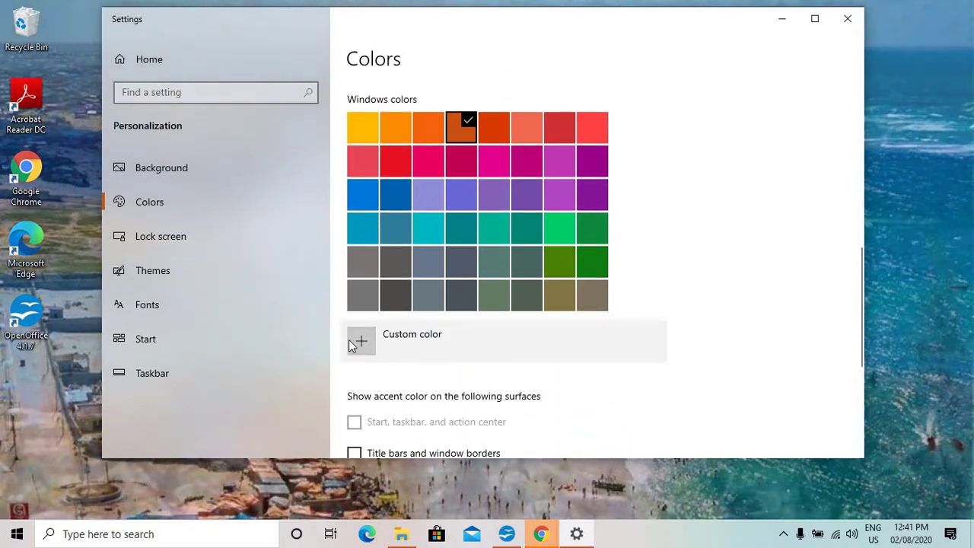
left_click(350, 340)
left_click(402, 429)
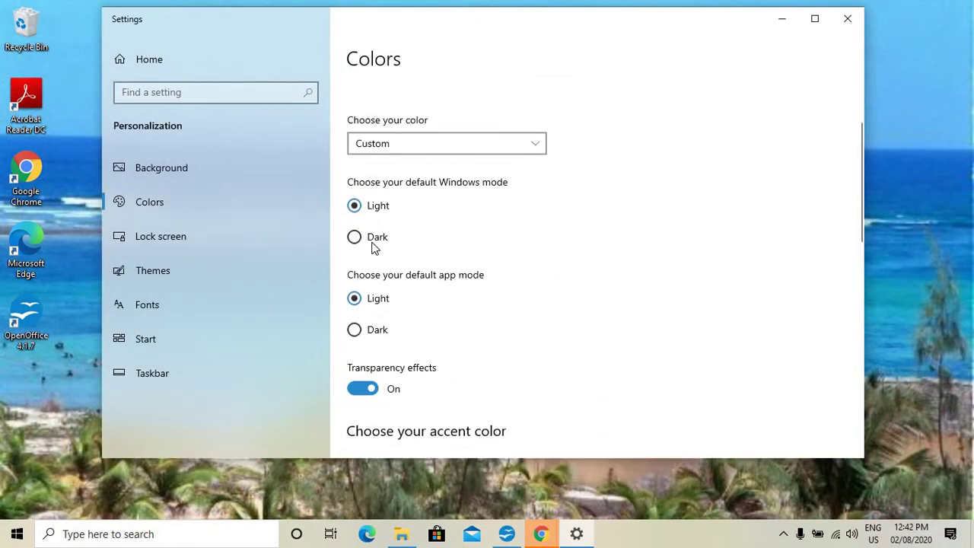
- Review the option that automatically picks an accent color from the background and inspect its effect on the Start menu
scroll(444, 255, "down", 2)
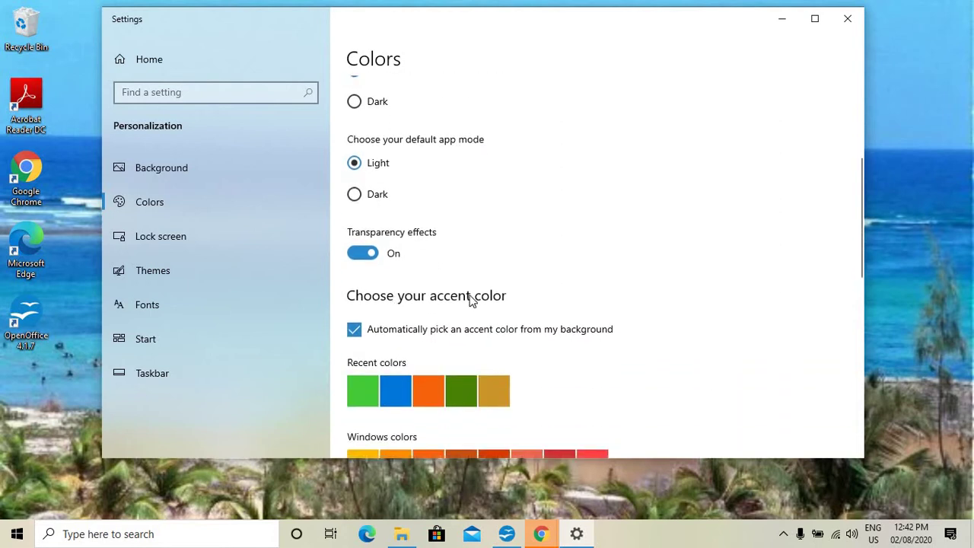
scroll(472, 300, "down", 2)
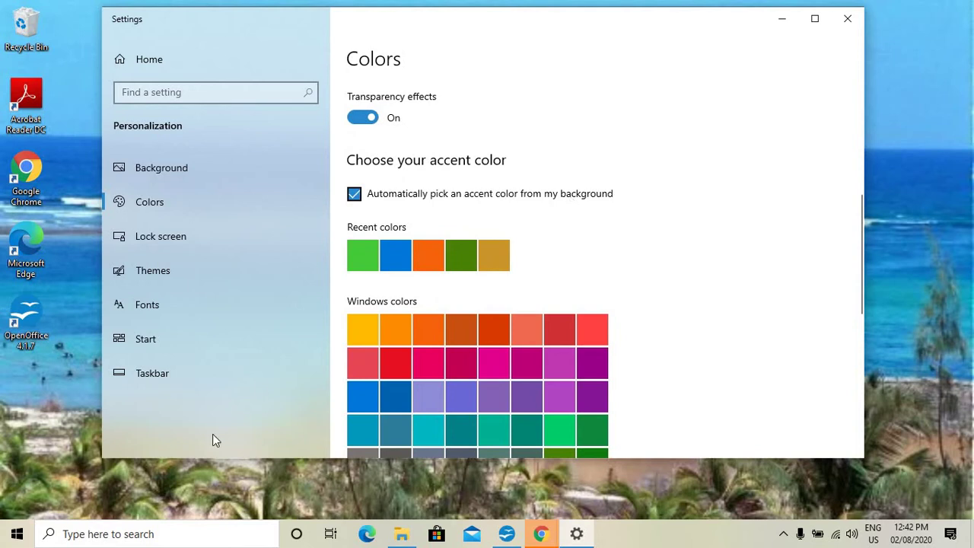
left_click(16, 533)
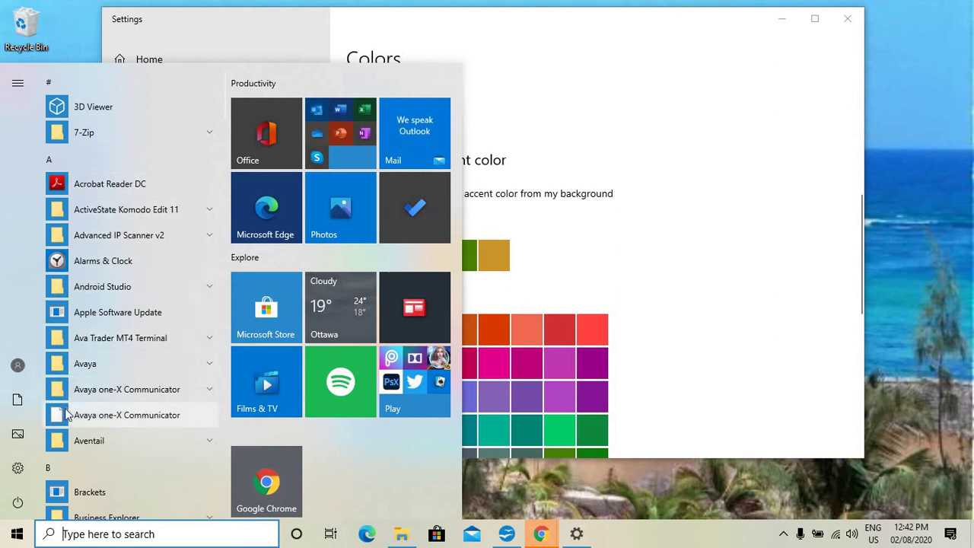
left_click(628, 293)
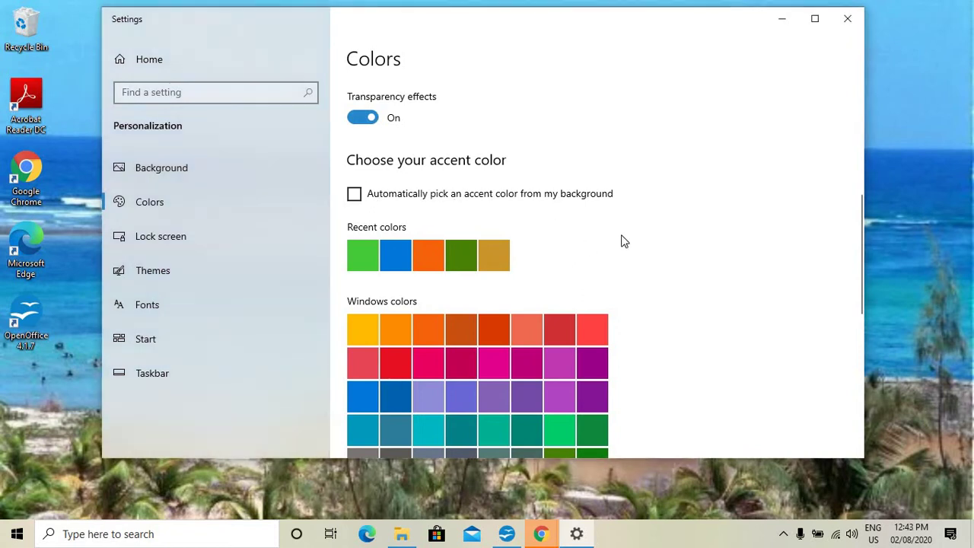
- Set the accent color to Green from the Windows colors and check the Start menu's appearance
scroll(669, 243, "down", 2)
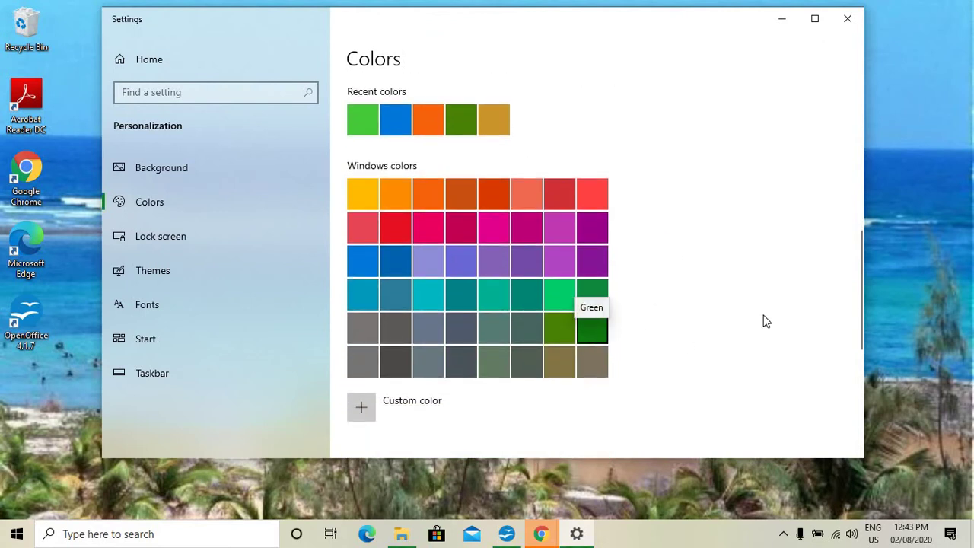
scroll(750, 289, "down", 2)
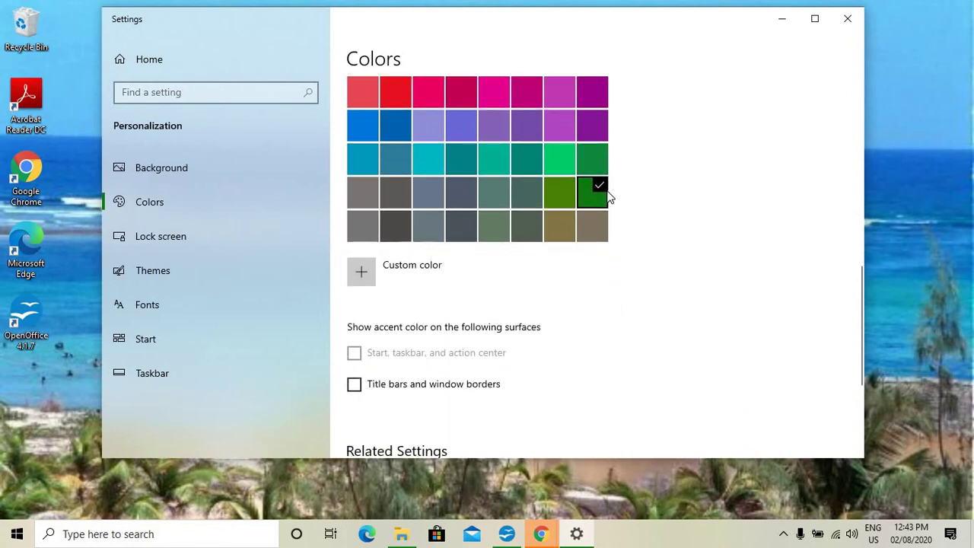
left_click(17, 534)
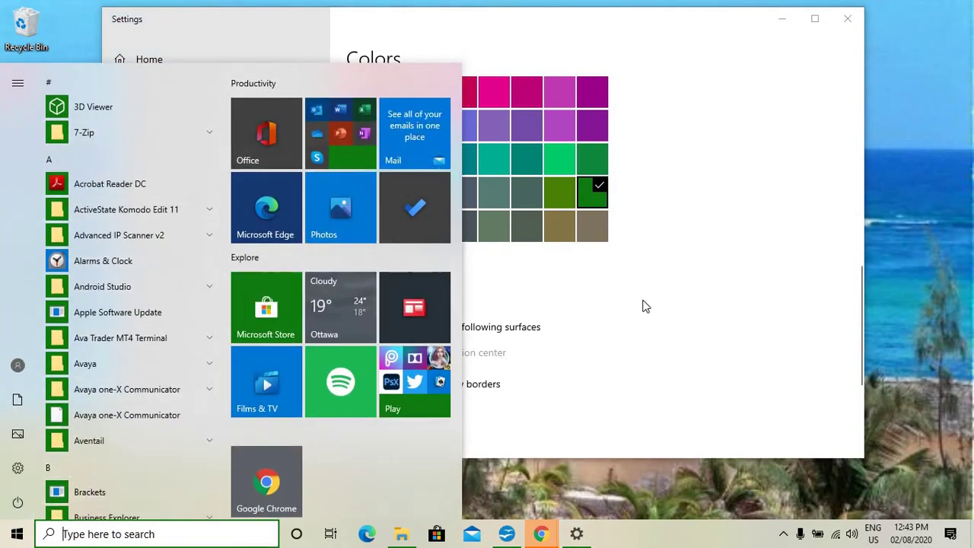
left_click(685, 302)
- Show the accent color on title bars and window borders, and check the Start menu and the color preview
scroll(683, 303, "down", 1)
scroll(683, 303, "down", 1)
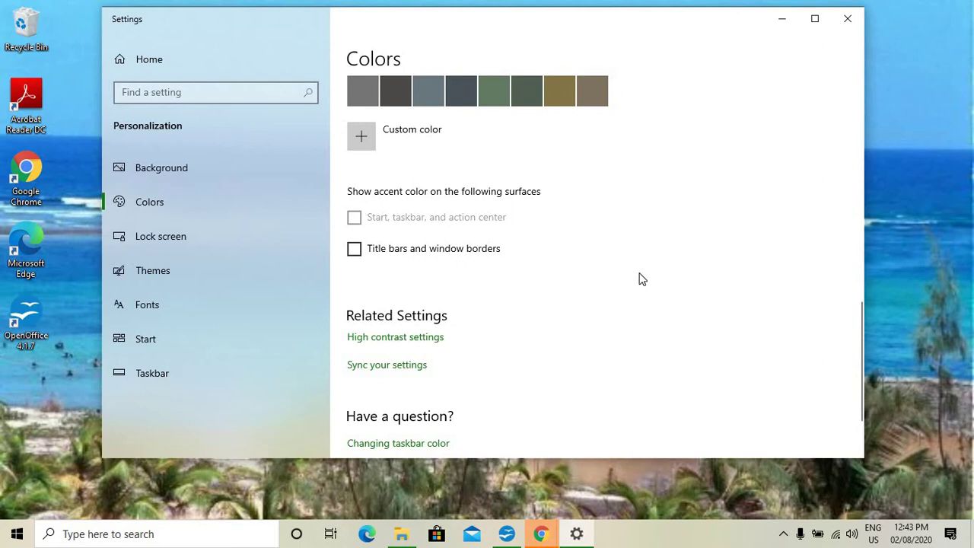
left_click(354, 249)
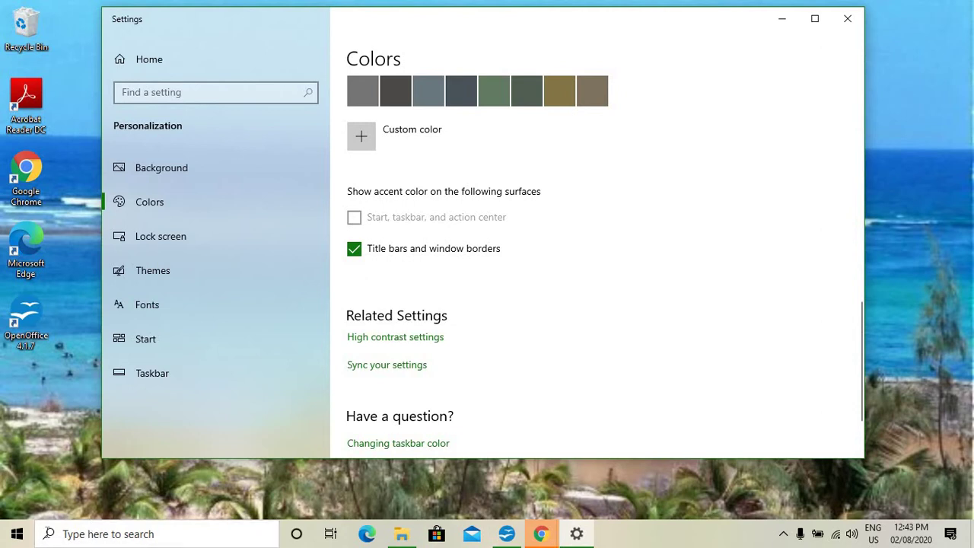
left_click(29, 542)
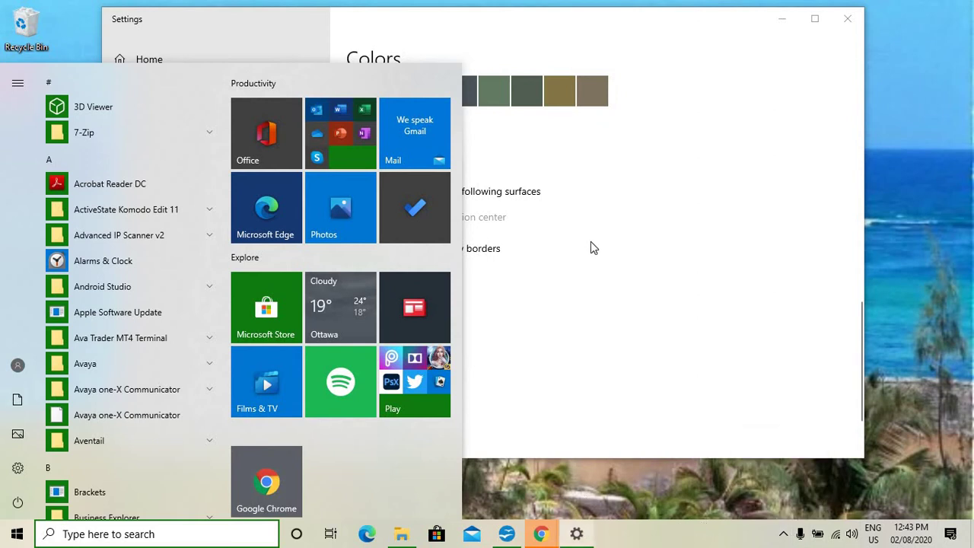
left_click(676, 322)
scroll(680, 321, "down", 2)
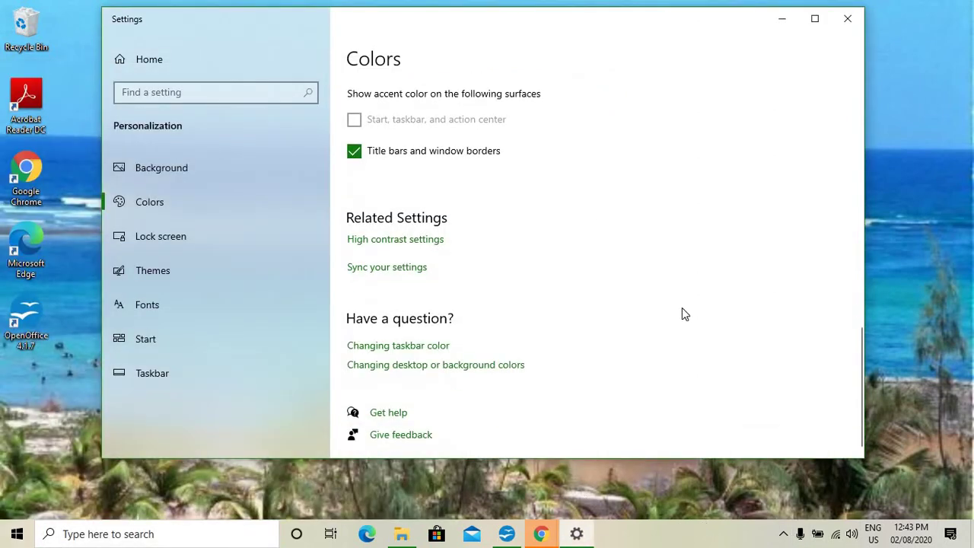
scroll(669, 292, "up", 10)
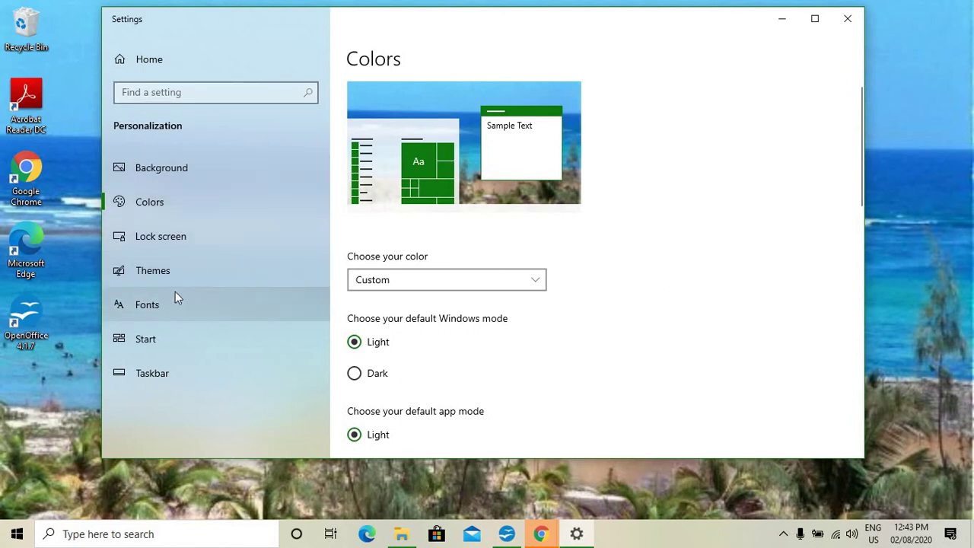
- Open the Themes settings and apply the Windows theme
left_click(160, 276)
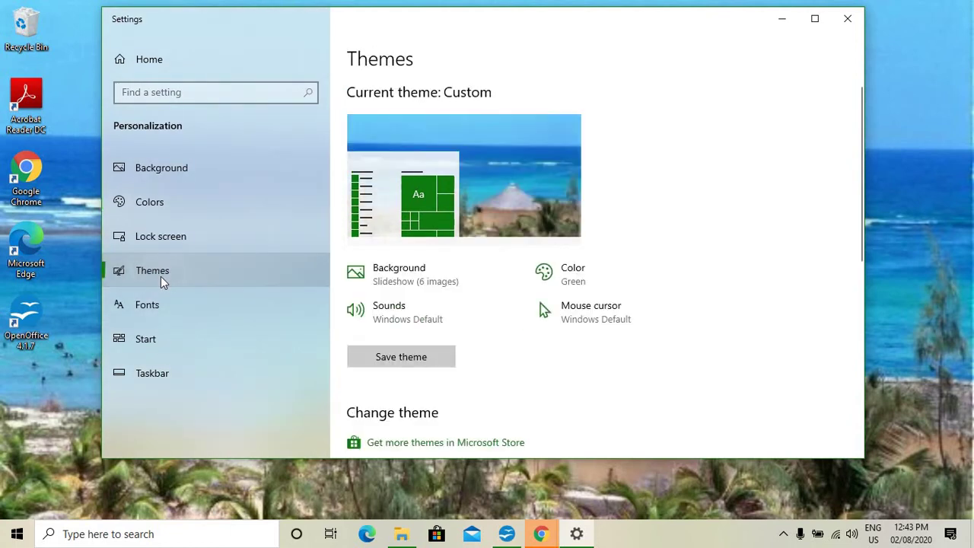
scroll(632, 262, "down", 5)
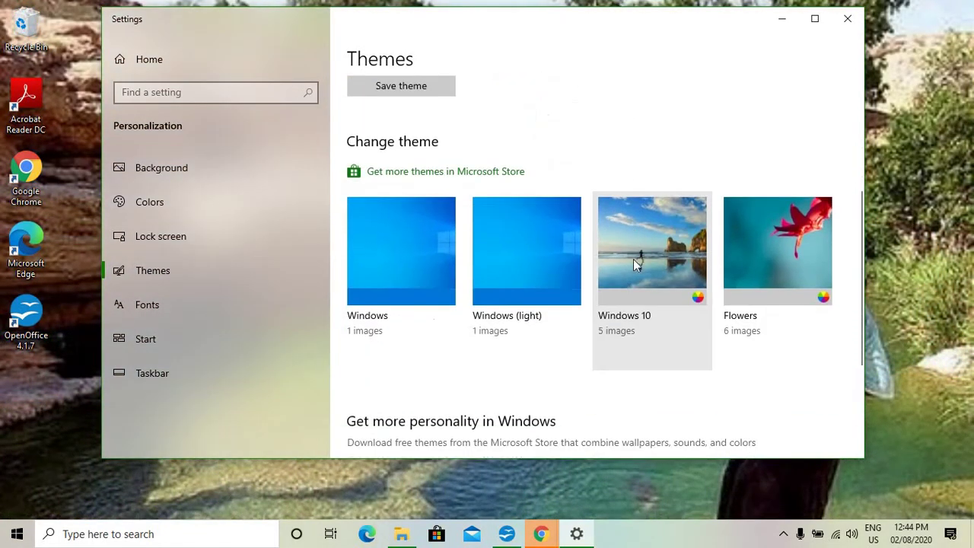
left_click(401, 272)
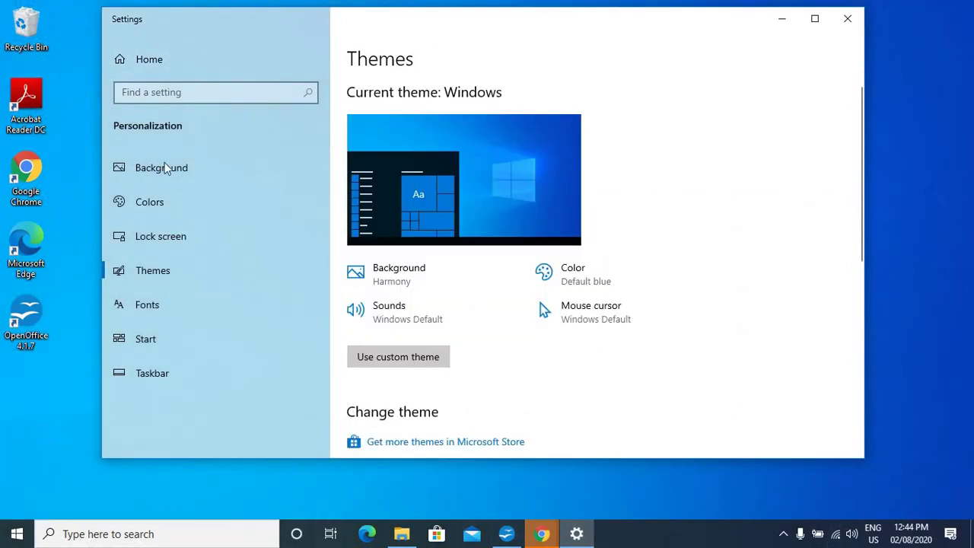
- Open the Lock screen settings and review the preview and picture options
left_click(165, 242)
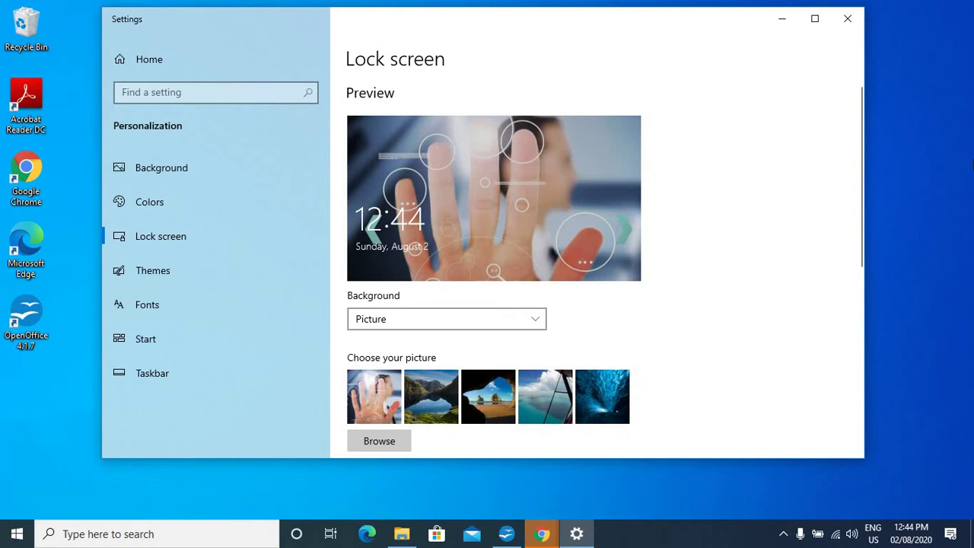
scroll(784, 236, "down", 2)
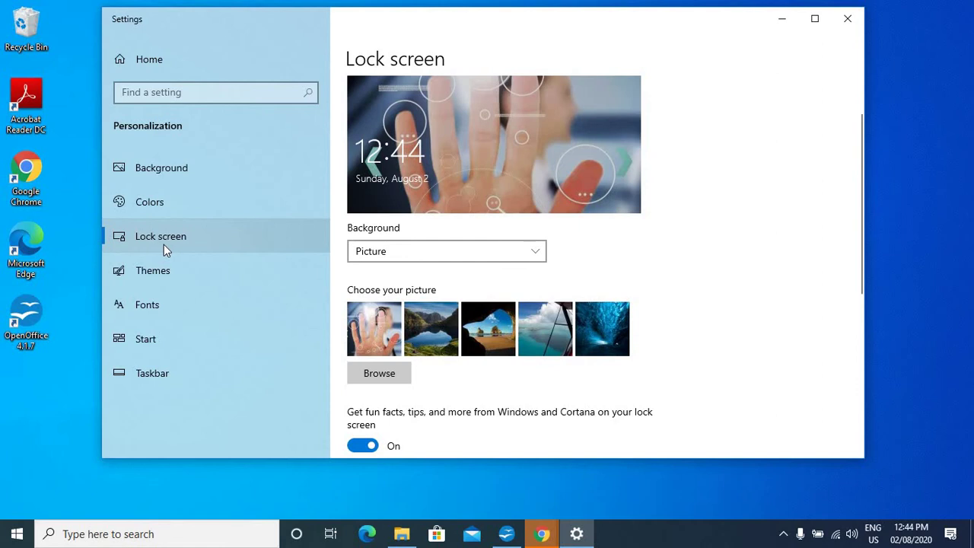
scroll(746, 242, "up", 2)
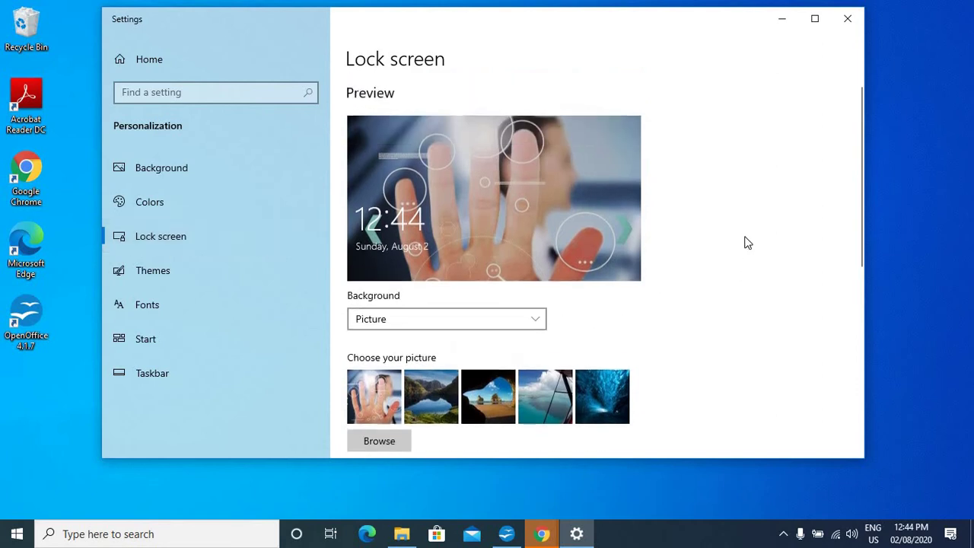
scroll(682, 231, "down", 1)
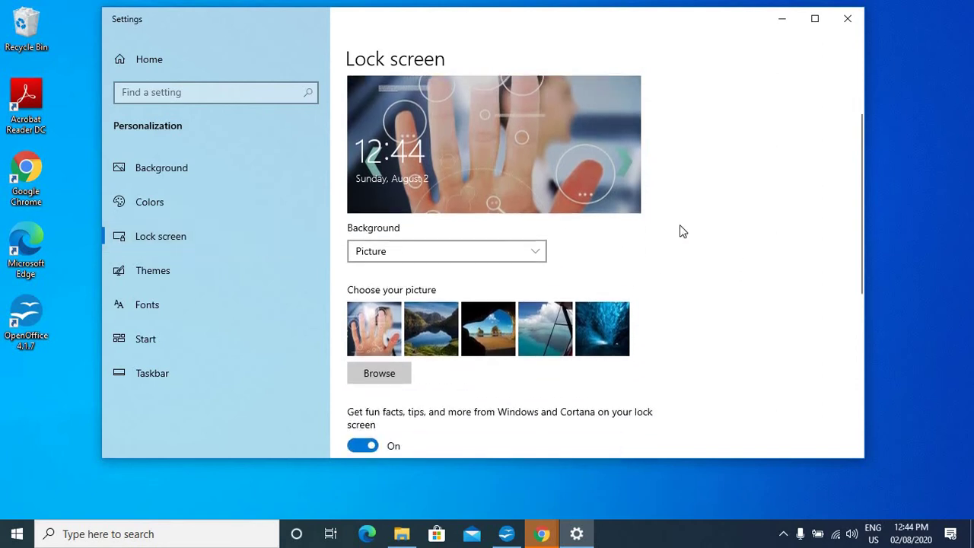
- Set the lock screen background to Slideshow and expand the Pictures album entry
left_click(451, 251)
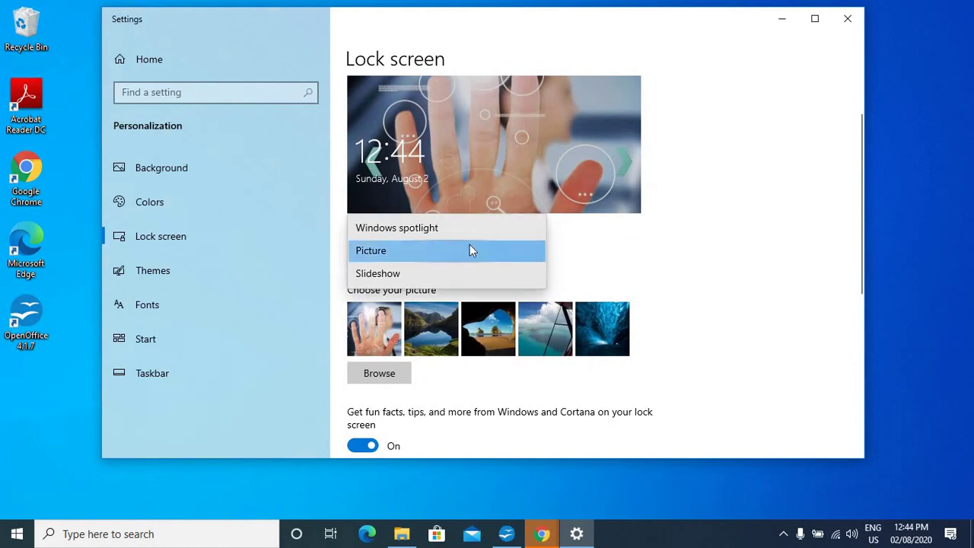
left_click(424, 276)
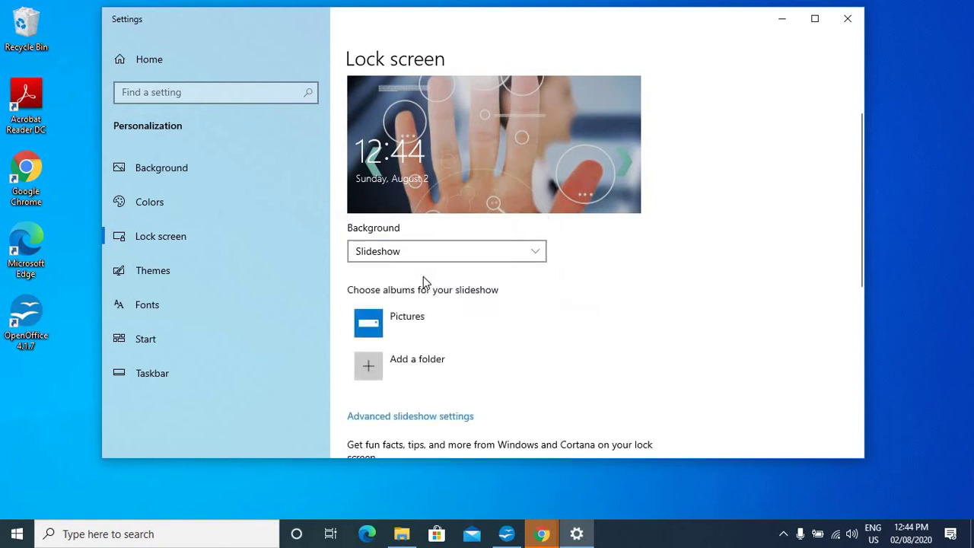
scroll(623, 355, "down", 2)
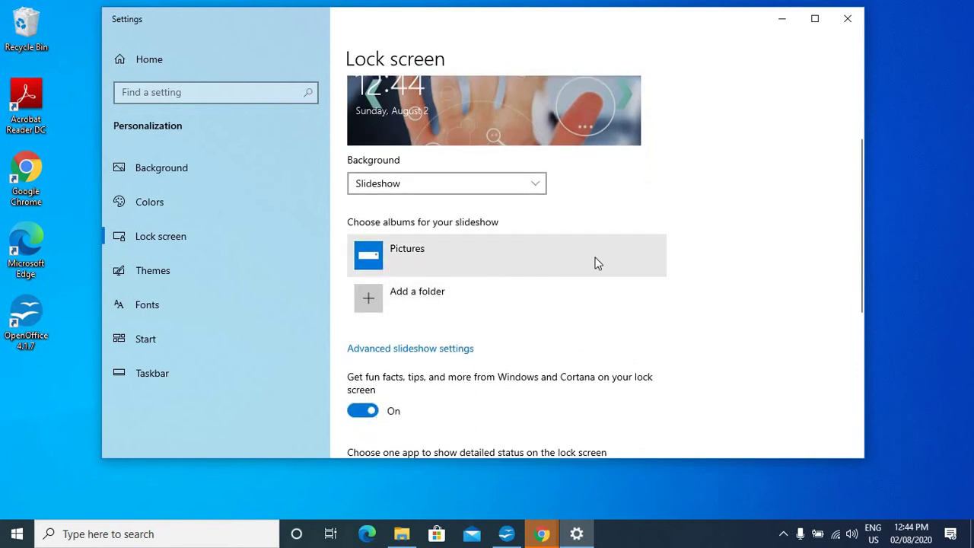
left_click(374, 265)
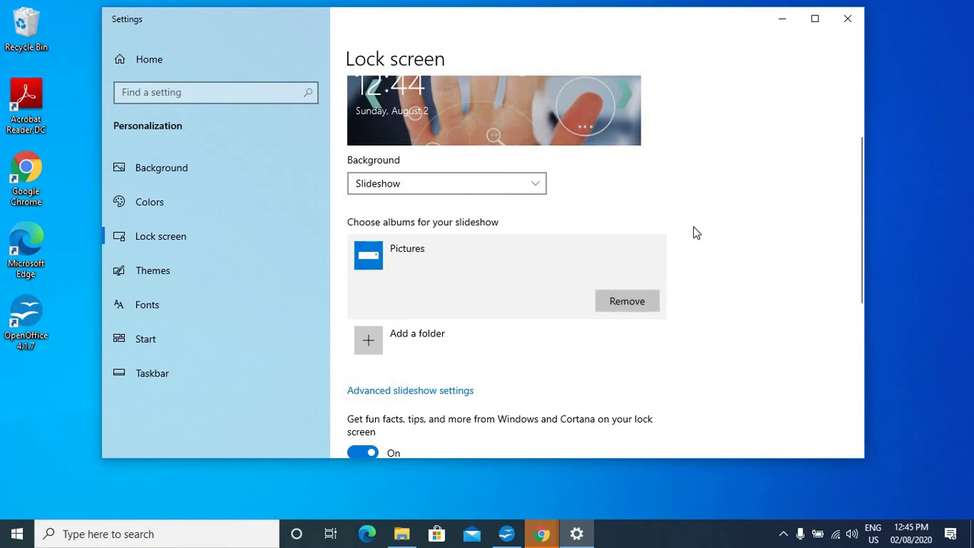
scroll(695, 231, "up", 2)
scroll(550, 237, "down", 2)
- Set the lock screen background to Windows spotlight and check the preview
left_click(516, 191)
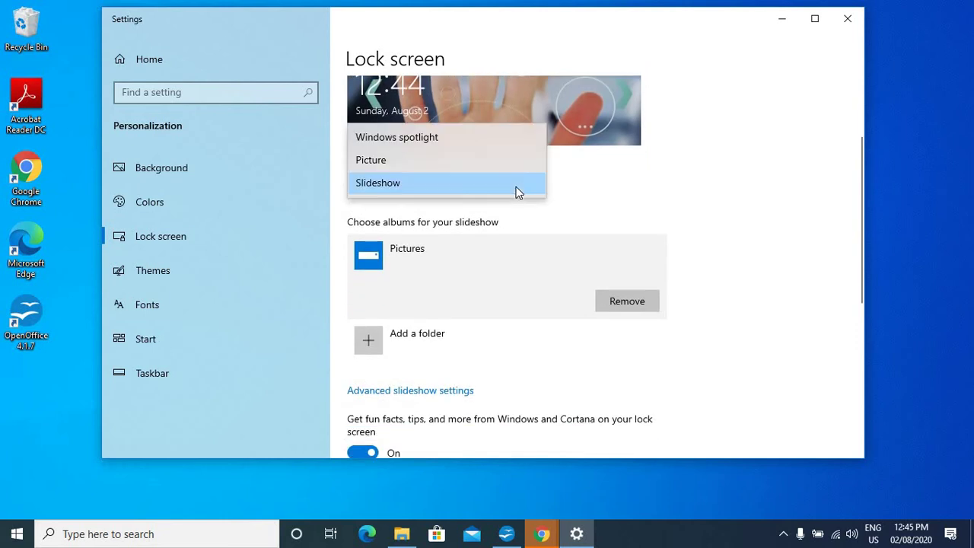
left_click(411, 139)
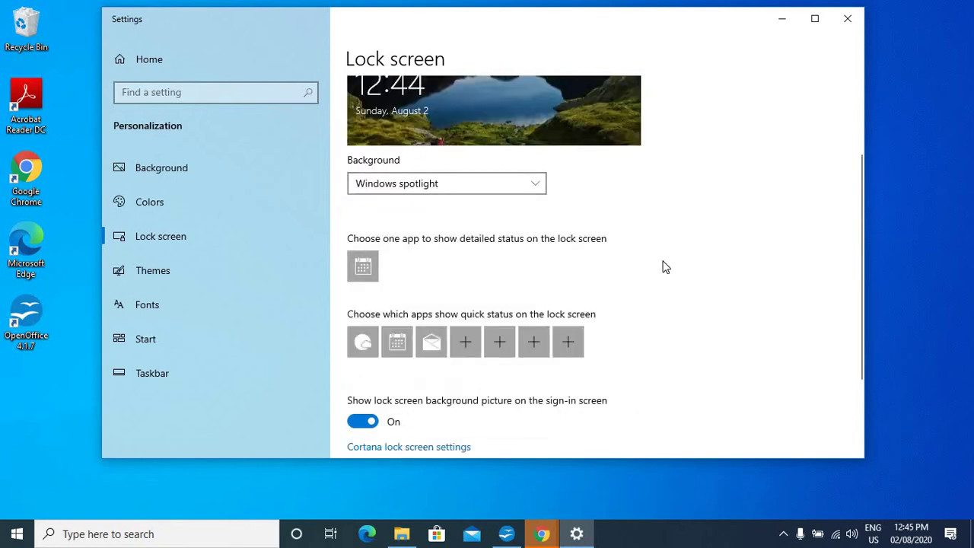
scroll(683, 242, "up", 3)
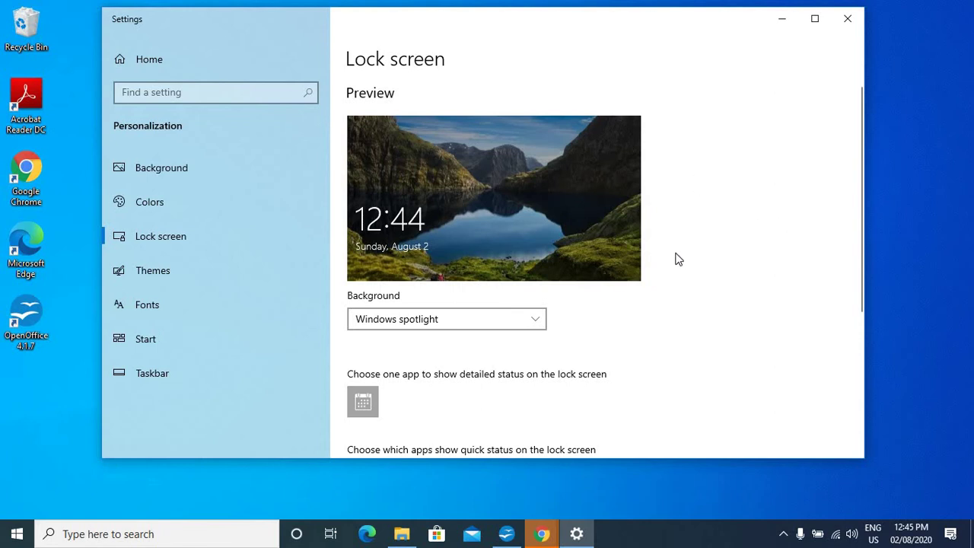
scroll(678, 244, "down", 3)
- Set the lock screen background to Picture and check the preview
left_click(490, 191)
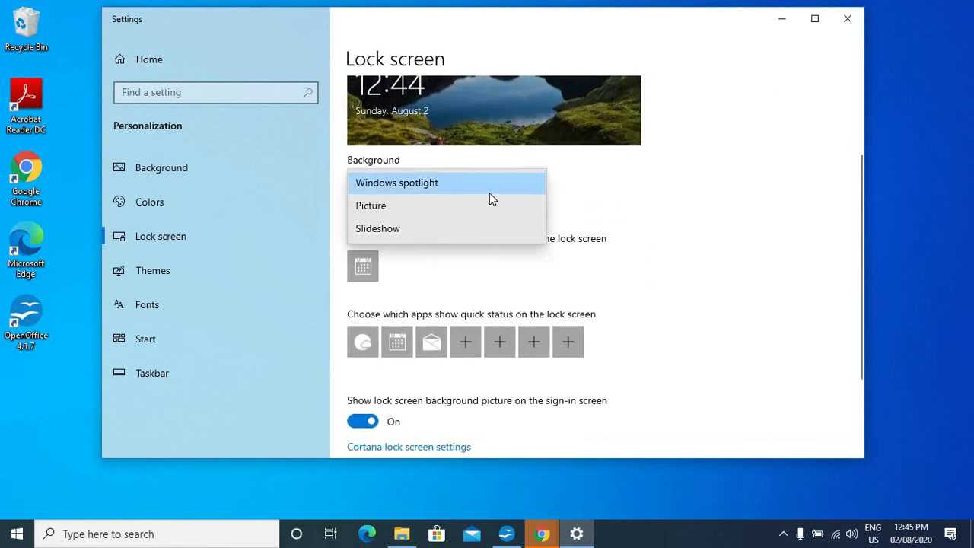
left_click(391, 207)
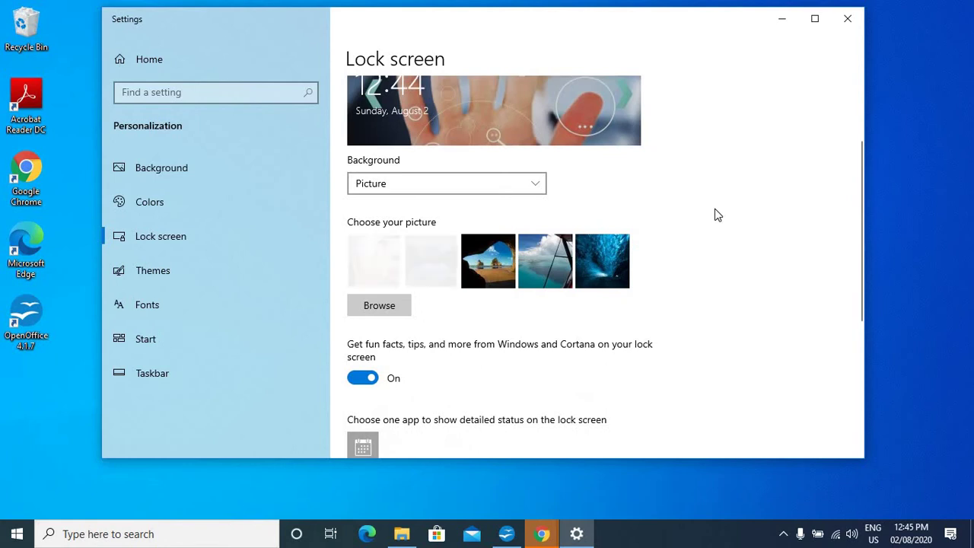
scroll(726, 206, "up", 3)
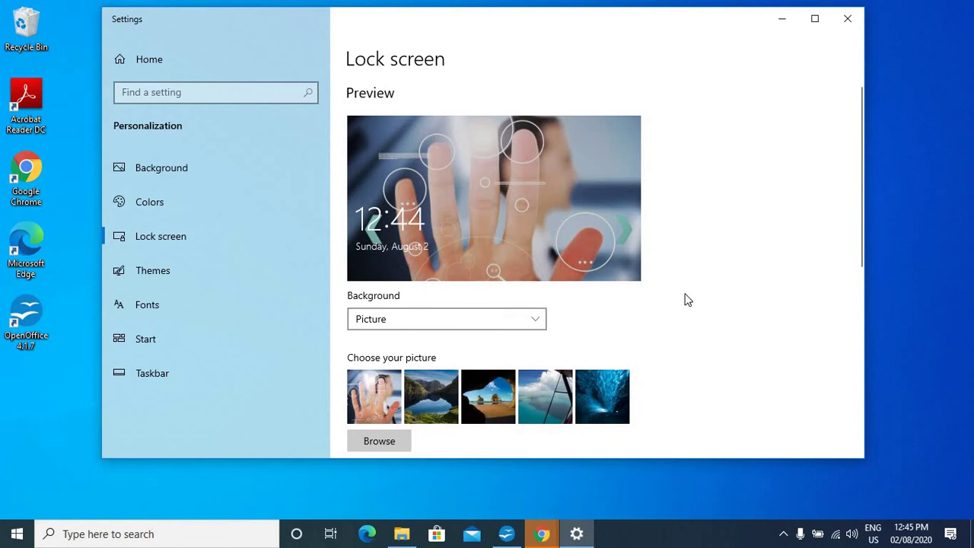
- Turn off fun facts, tips, and more from Windows and Cortana on the lock screen
scroll(688, 299, "down", 3)
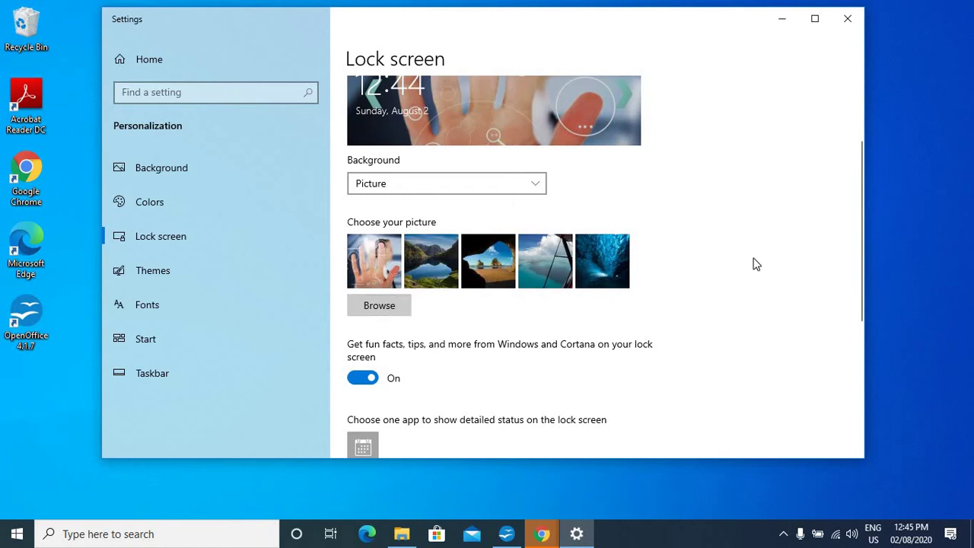
scroll(773, 263, "down", 1)
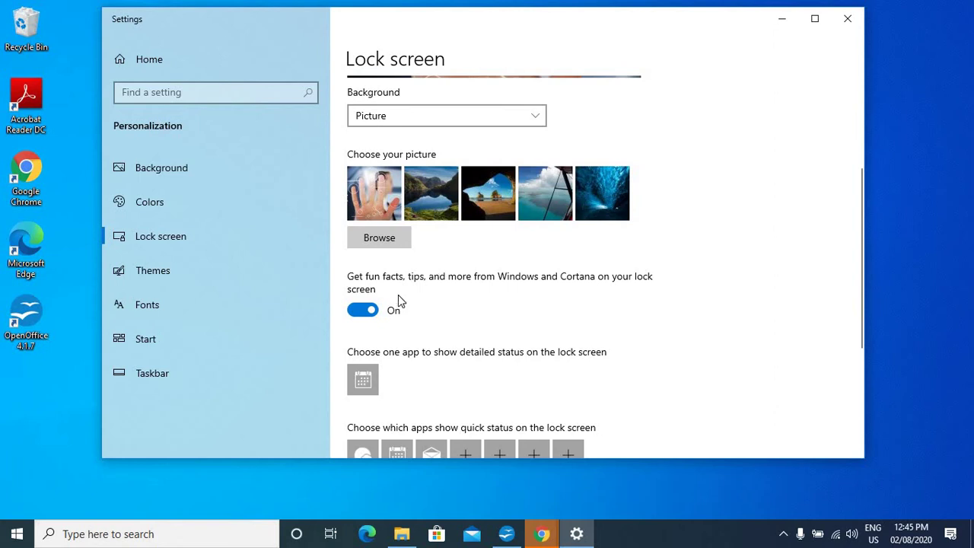
left_click(363, 309)
- Review the app choices for the first two quick status slots, keeping Weather and Calendar selected
scroll(732, 290, "down", 2)
scroll(732, 290, "down", 2)
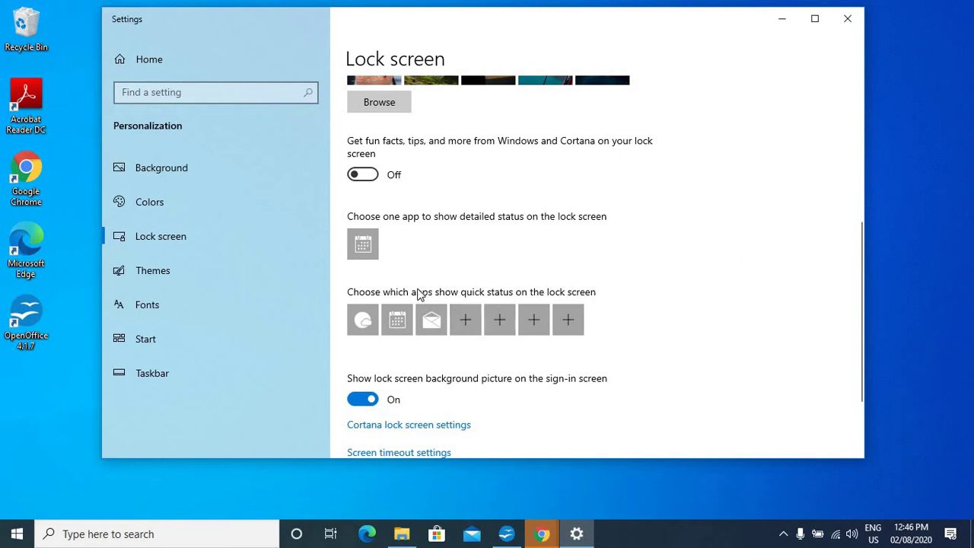
scroll(659, 260, "down", 2)
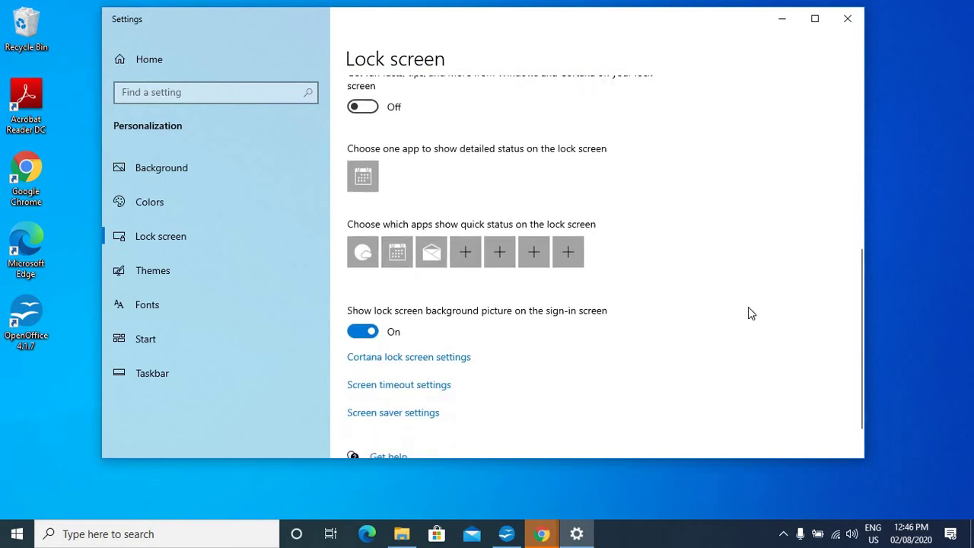
left_click(367, 257)
left_click(402, 213)
left_click(396, 252)
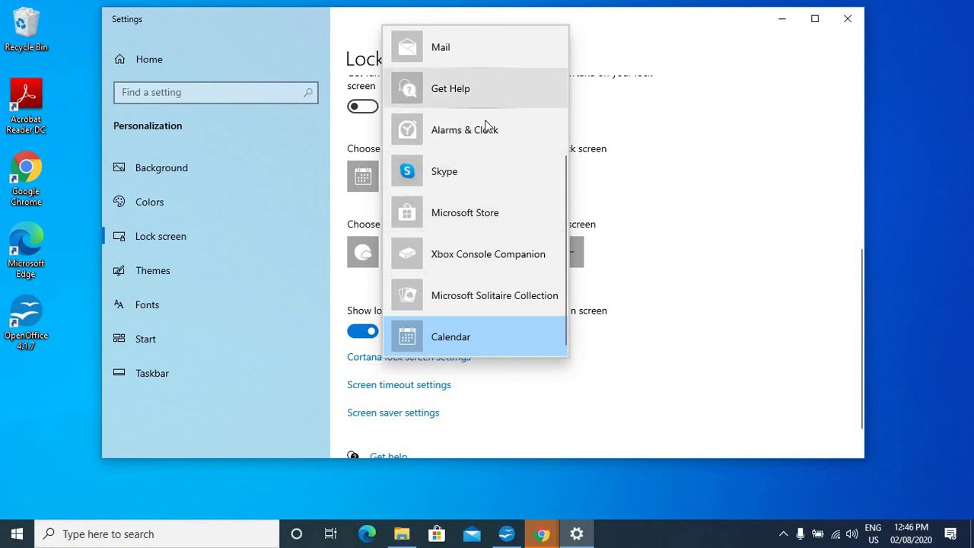
left_click(497, 346)
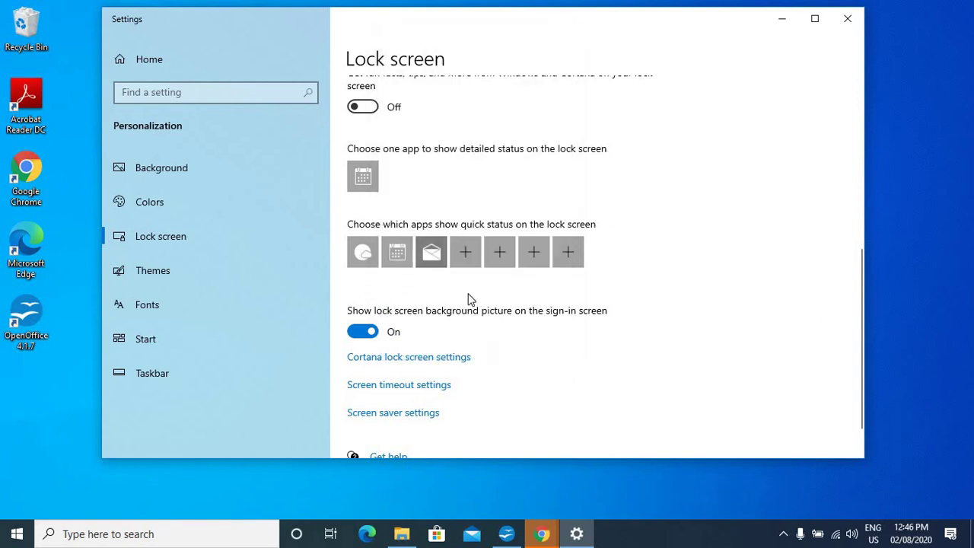
- Add Alarms & Clock as the fourth app showing quick status on the lock screen
left_click(487, 250)
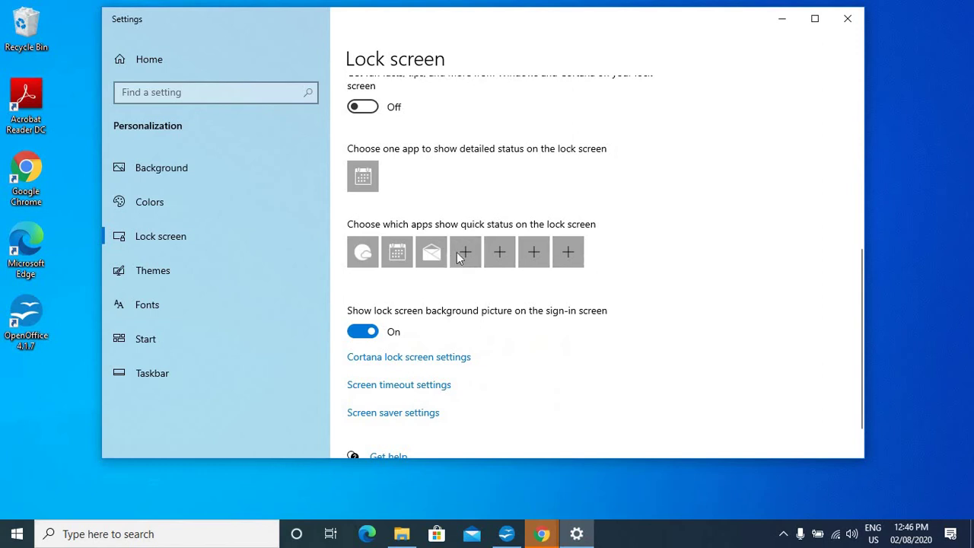
left_click(468, 255)
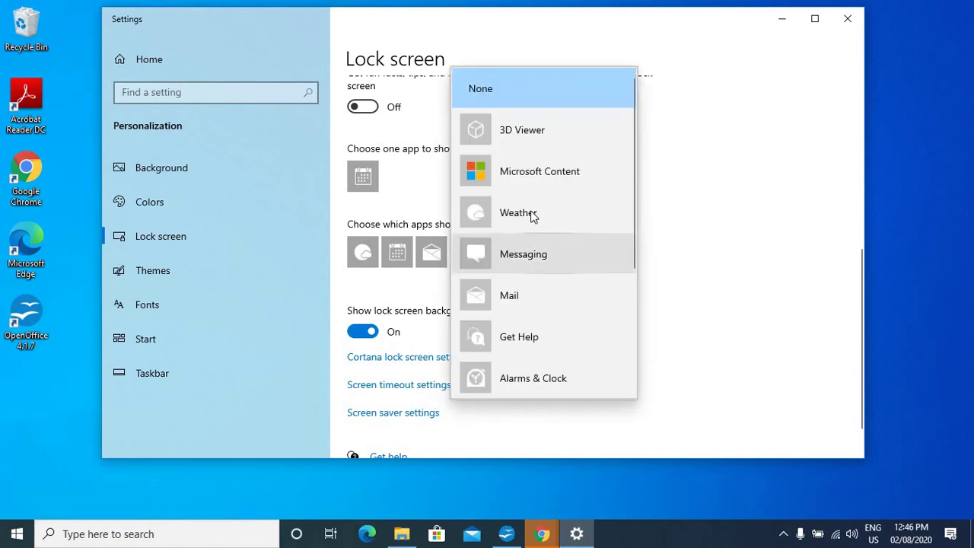
left_click(535, 386)
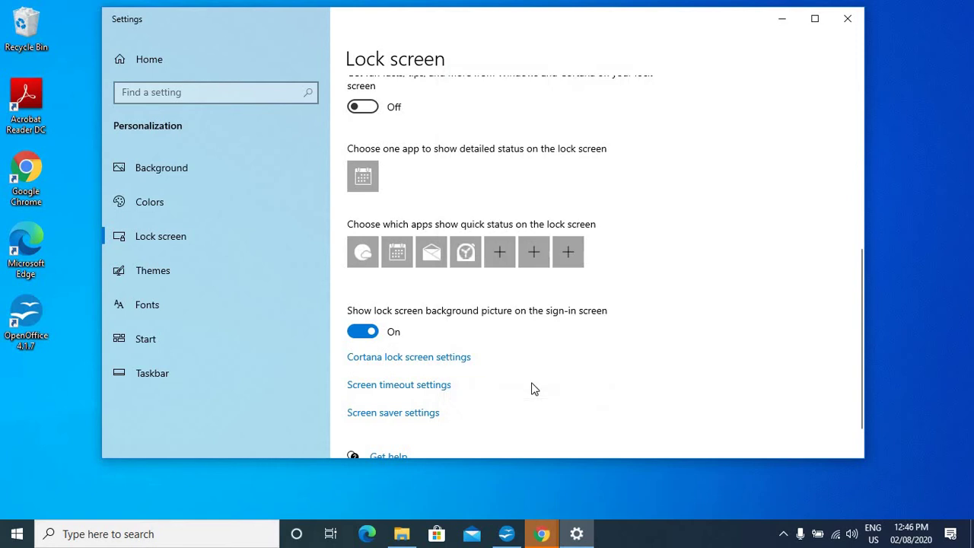
- Review the app choices for the empty quick status slots, leave them unassigned, and examine the remaining lock screen options
left_click(503, 256)
left_click(536, 254)
left_click(503, 251)
left_click(553, 98)
scroll(667, 253, "down", 2)
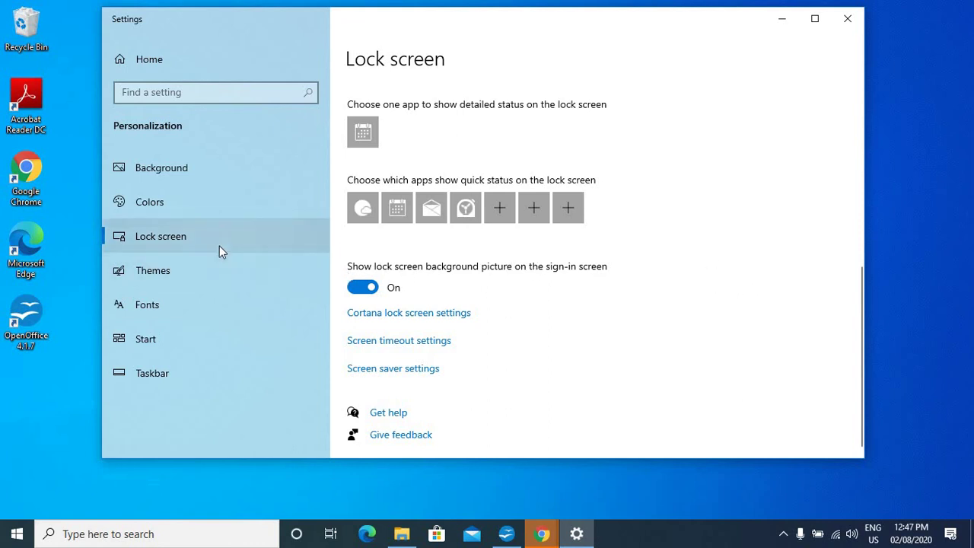
- Open the Themes settings and check how the Start menu looks with the current theme
left_click(159, 279)
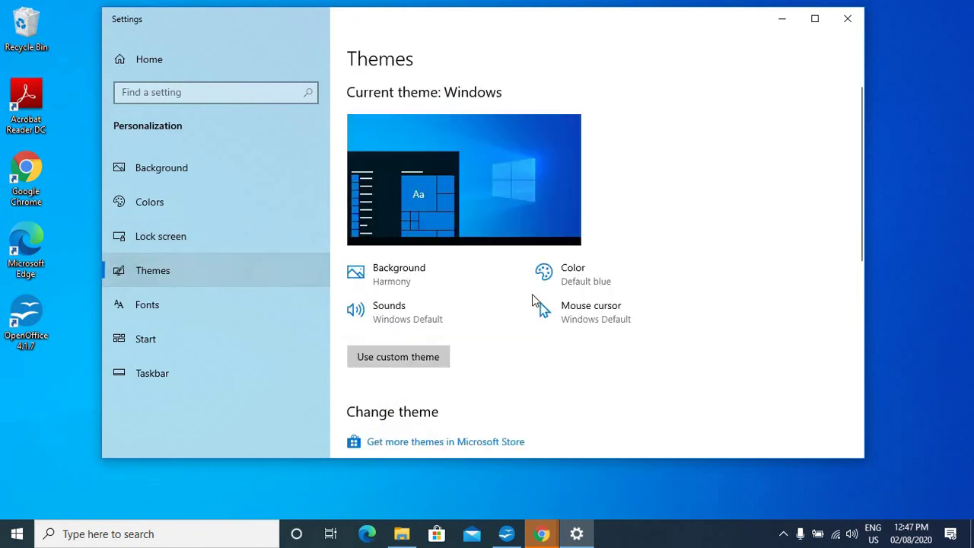
scroll(752, 279, "down", 1)
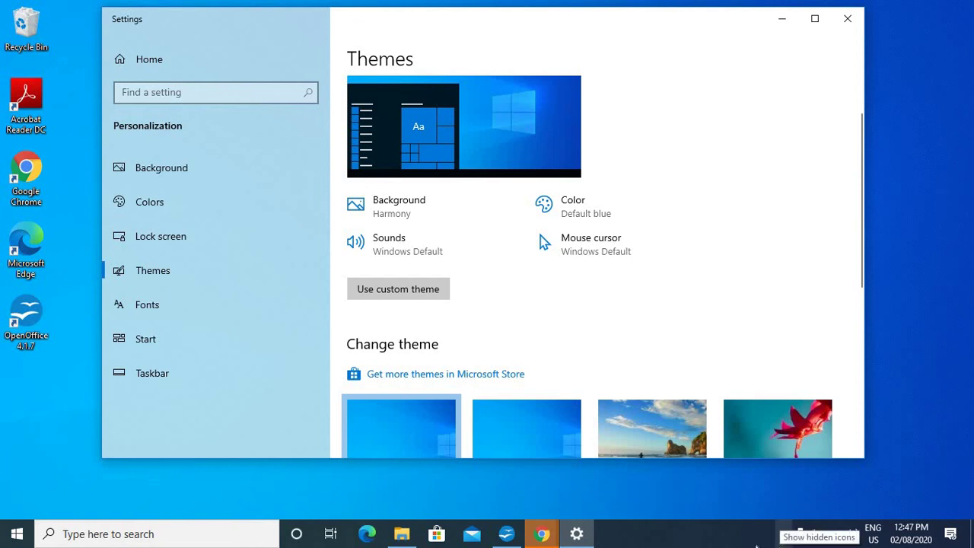
left_click(17, 525)
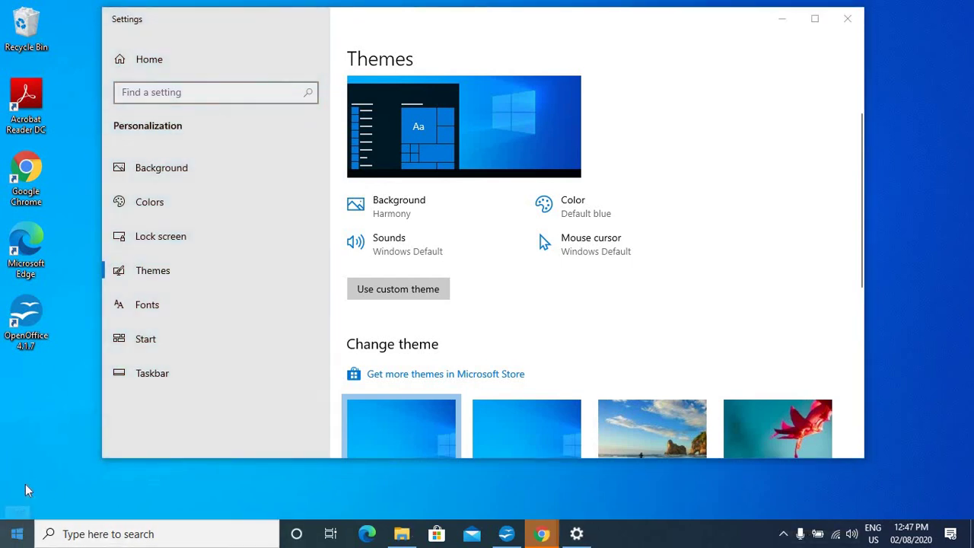
left_click(28, 537)
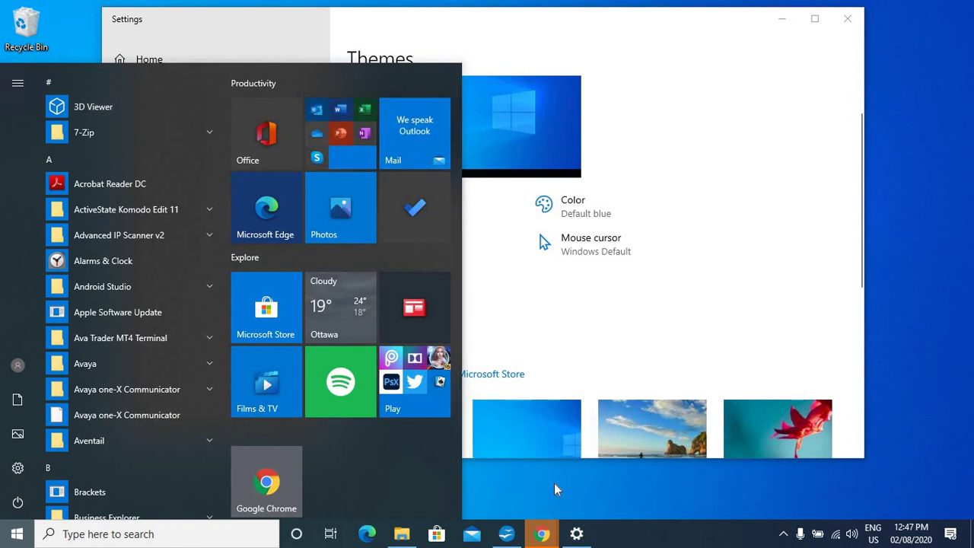
left_click(751, 289)
- Apply the Windows (light) theme
scroll(751, 292, "down", 2)
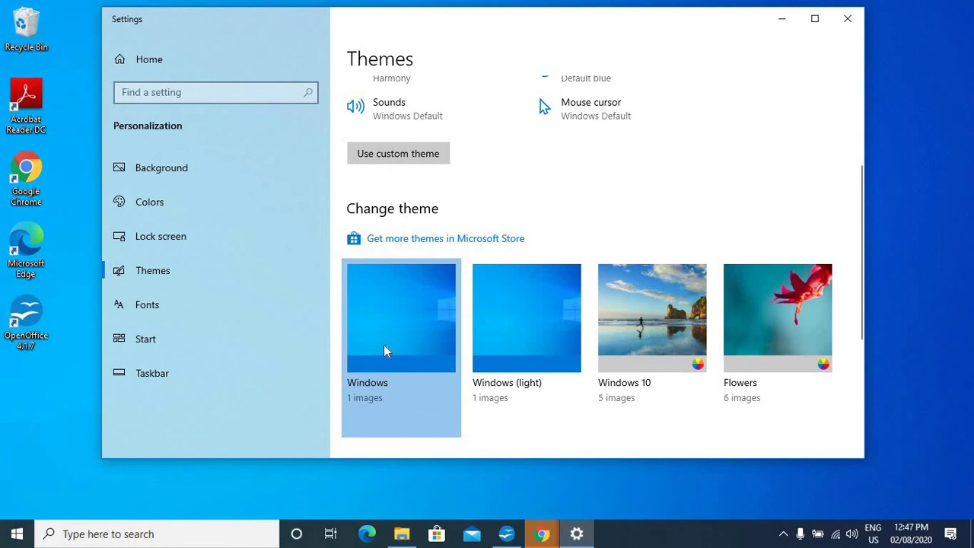
scroll(664, 389, "down", 1)
scroll(655, 380, "down", 2)
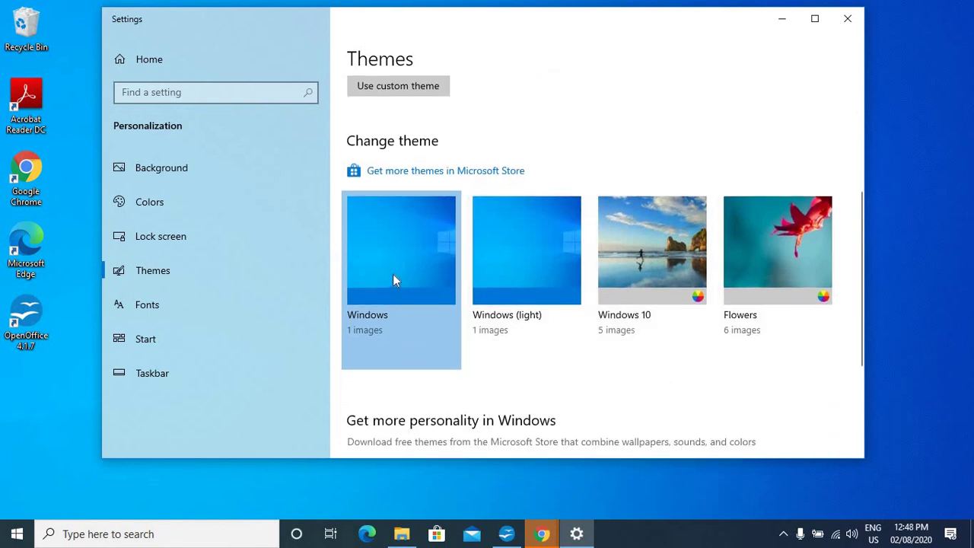
left_click(527, 261)
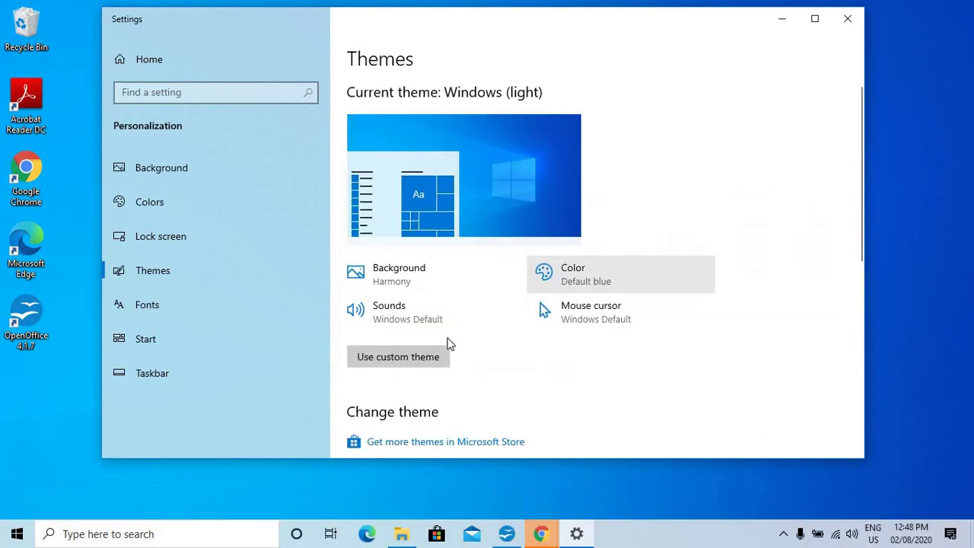
- Try the Windows 10 theme, and replace it with the Flowers theme
scroll(705, 356, "down", 4)
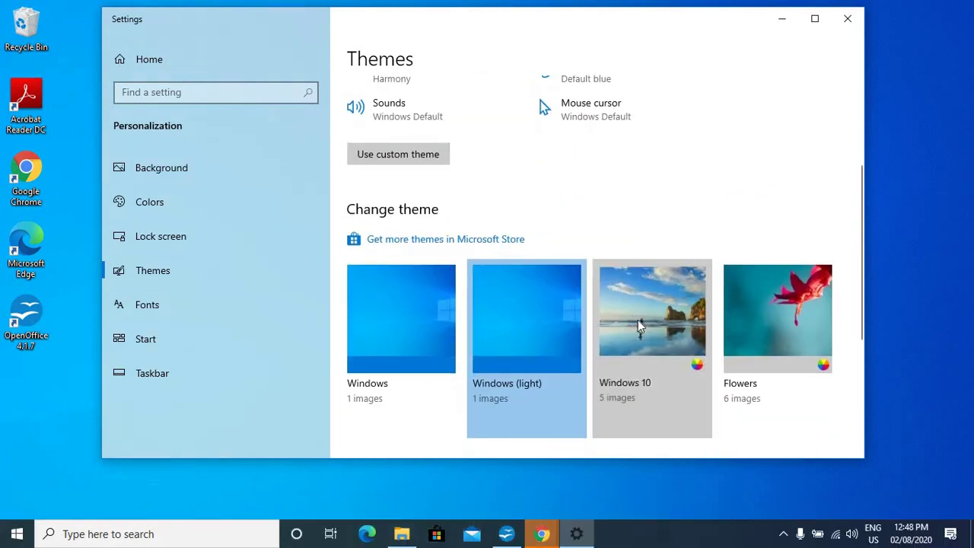
left_click(639, 325)
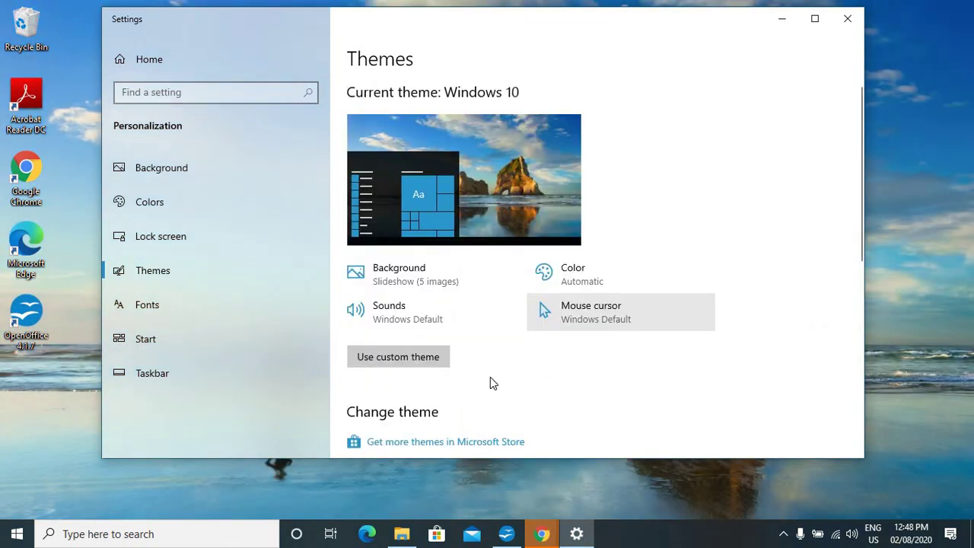
scroll(491, 381, "down", 3)
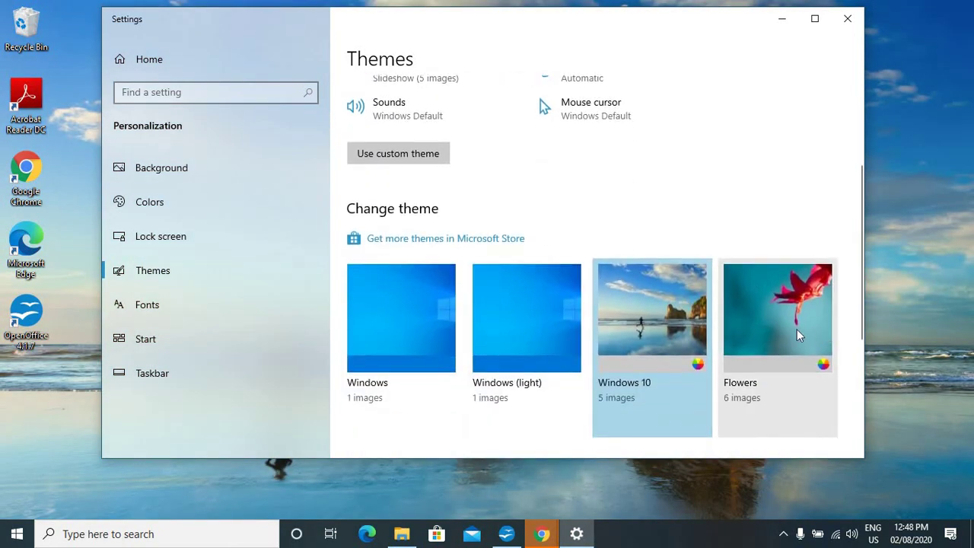
left_click(797, 329)
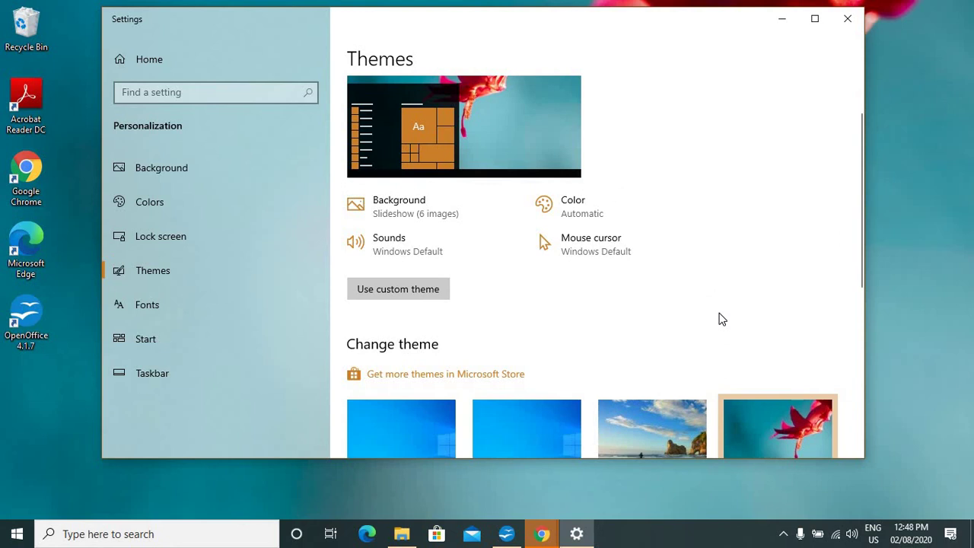
- Look through the rest of the Themes settings and apply the Windows theme in place of Flowers
scroll(721, 319, "down", 5)
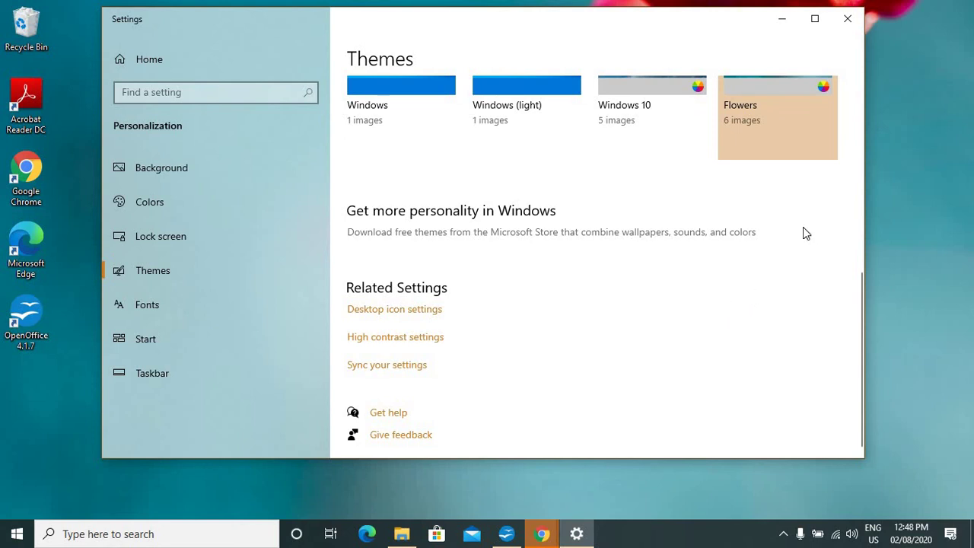
scroll(806, 233, "up", 1)
scroll(804, 232, "up", 1)
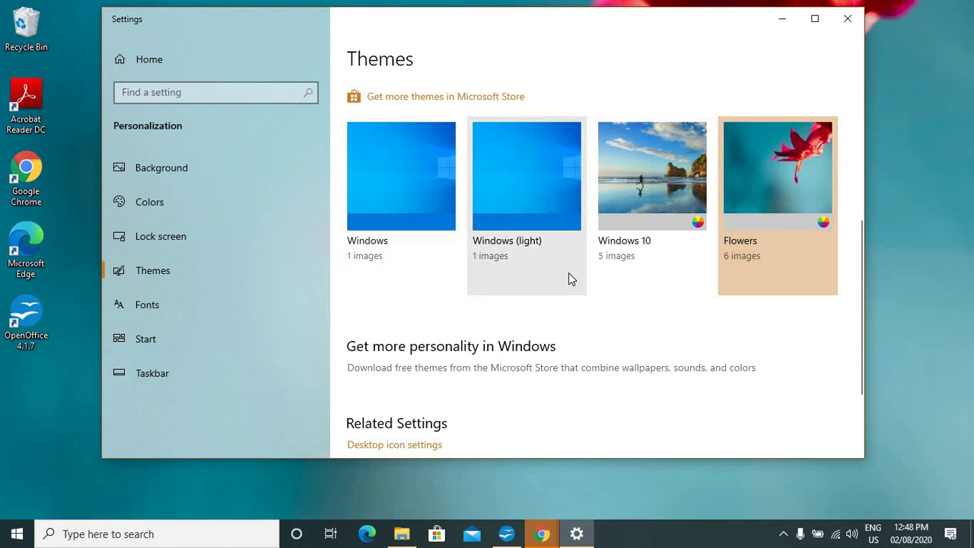
left_click(403, 215)
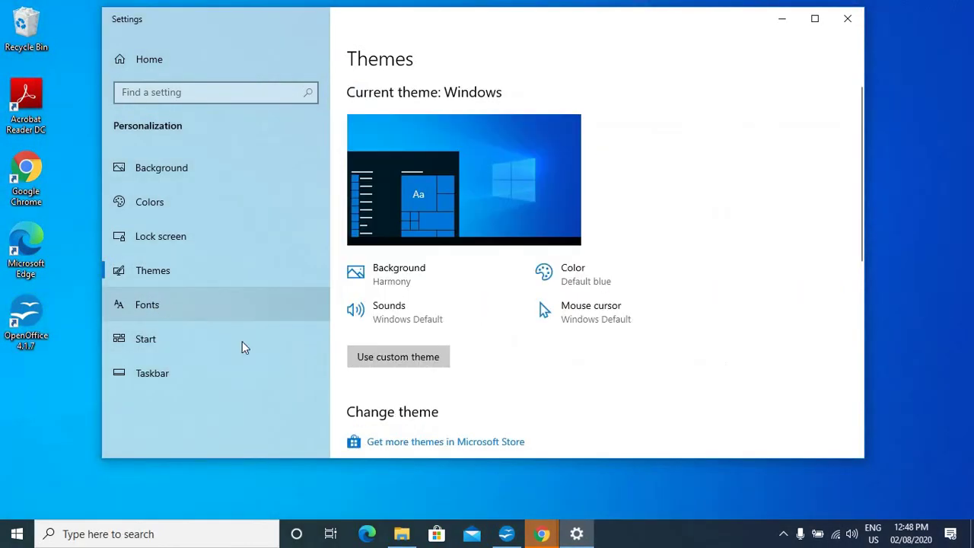
- Open the Fonts settings and browse the previews of the available fonts
left_click(144, 308)
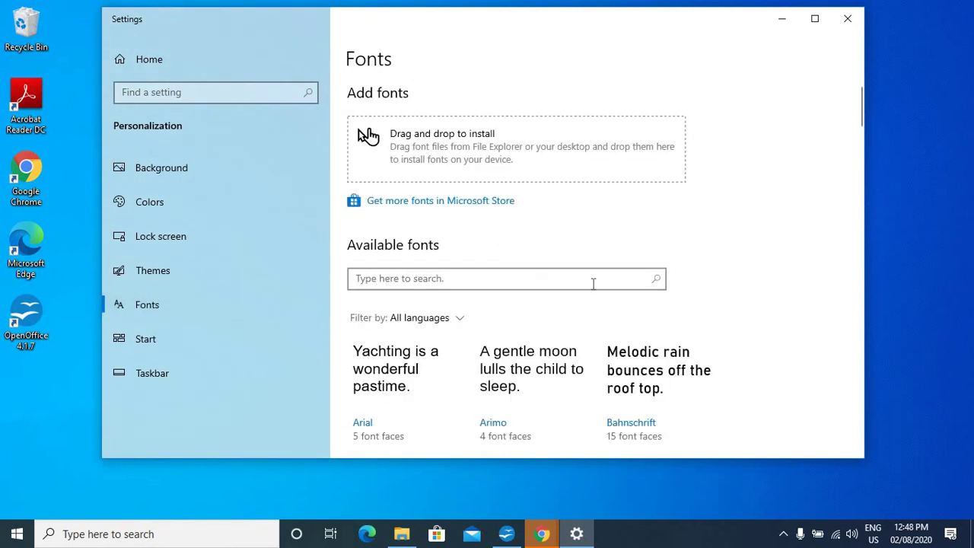
scroll(744, 284, "down", 3)
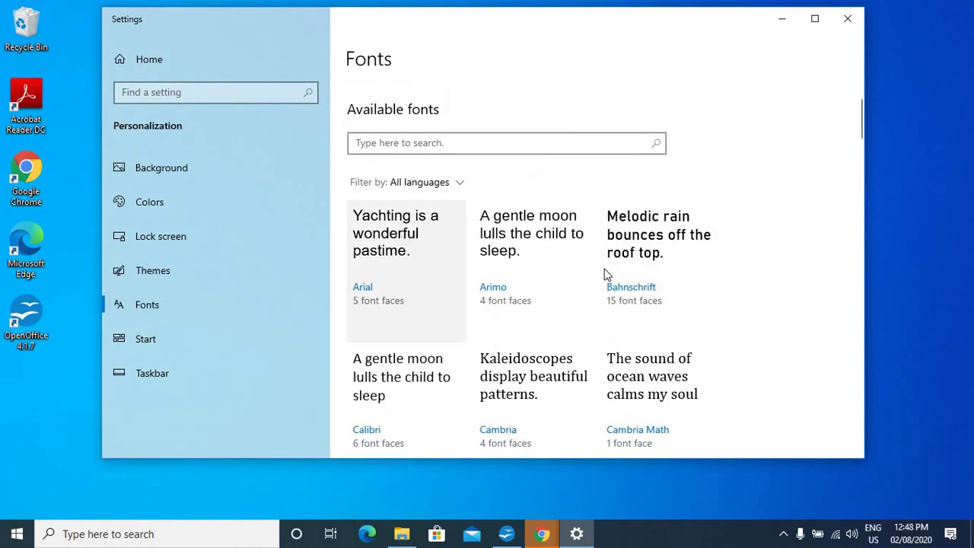
scroll(642, 272, "down", 1)
scroll(641, 272, "down", 2)
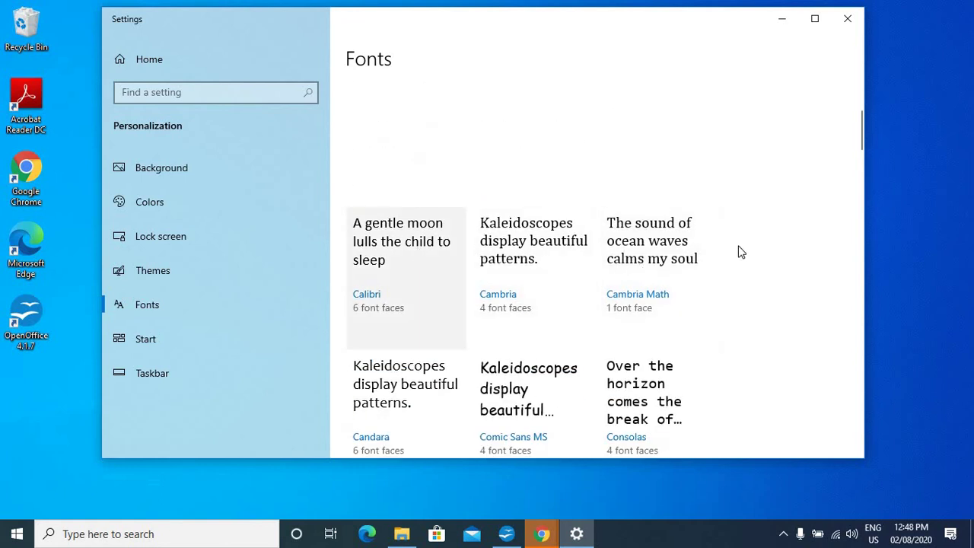
scroll(742, 252, "down", 3)
scroll(748, 252, "down", 2)
scroll(750, 252, "down", 8)
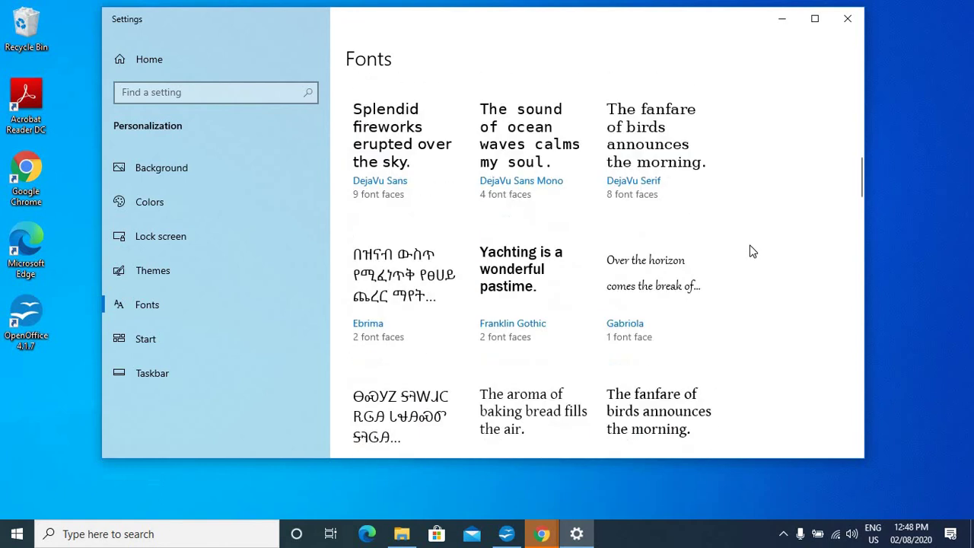
- Examine the Impact font's preview and metadata, and return to the Fonts settings
left_click(651, 238)
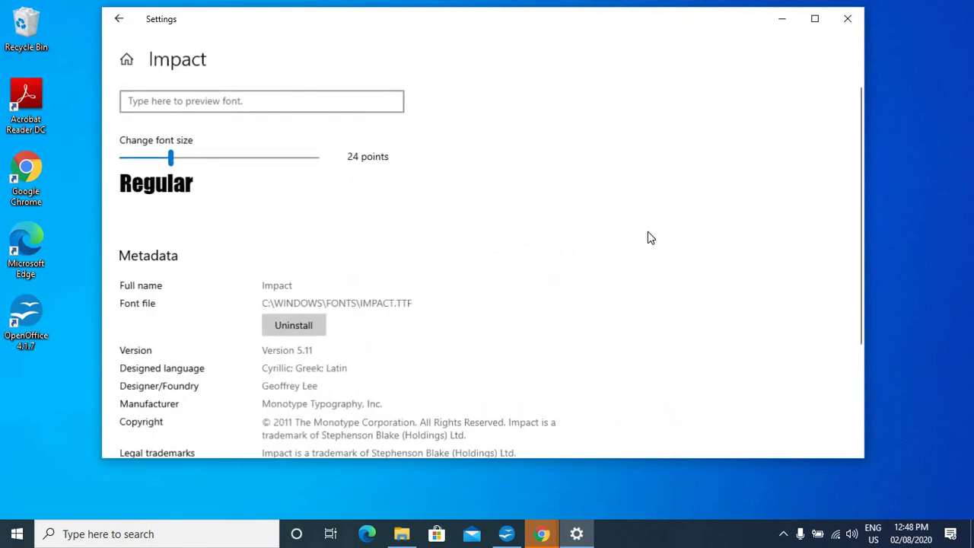
scroll(673, 231, "down", 3)
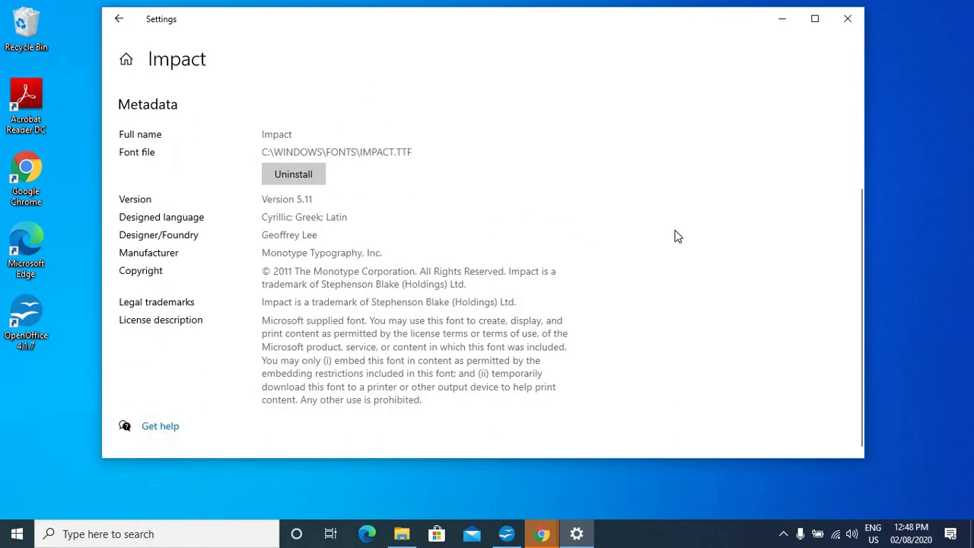
scroll(484, 233, "up", 3)
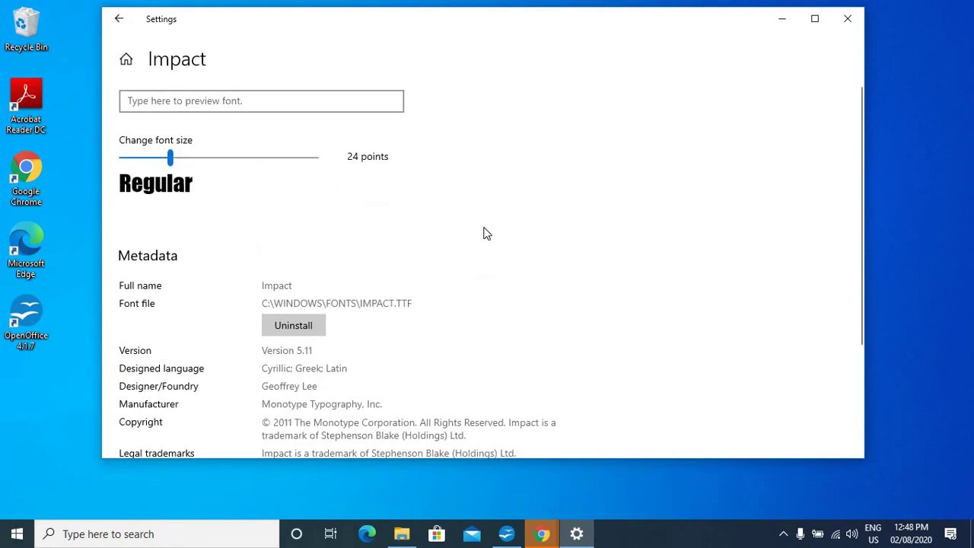
left_click(118, 18)
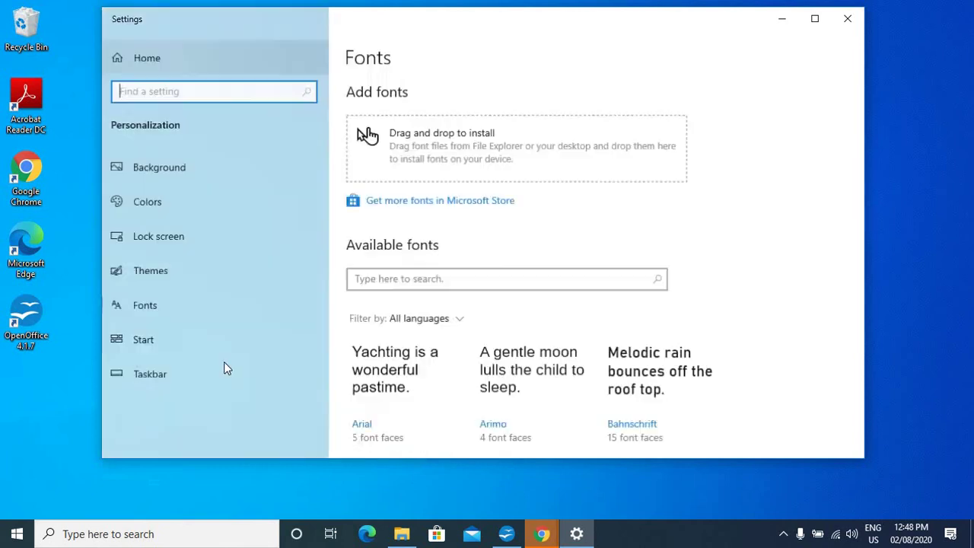
- Open the Start settings and review the Start menu display options
scroll(363, 356, "down", 2)
left_click(171, 338)
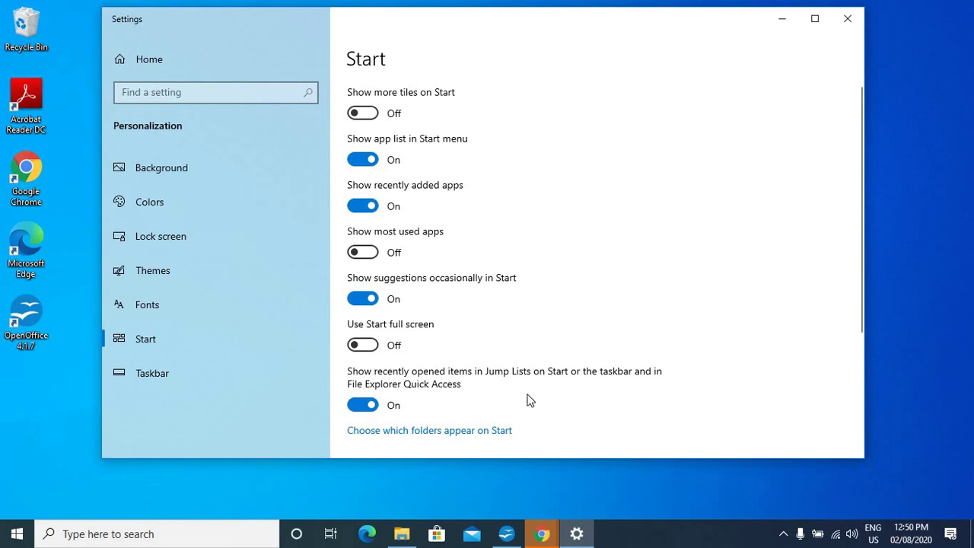
left_click(783, 533)
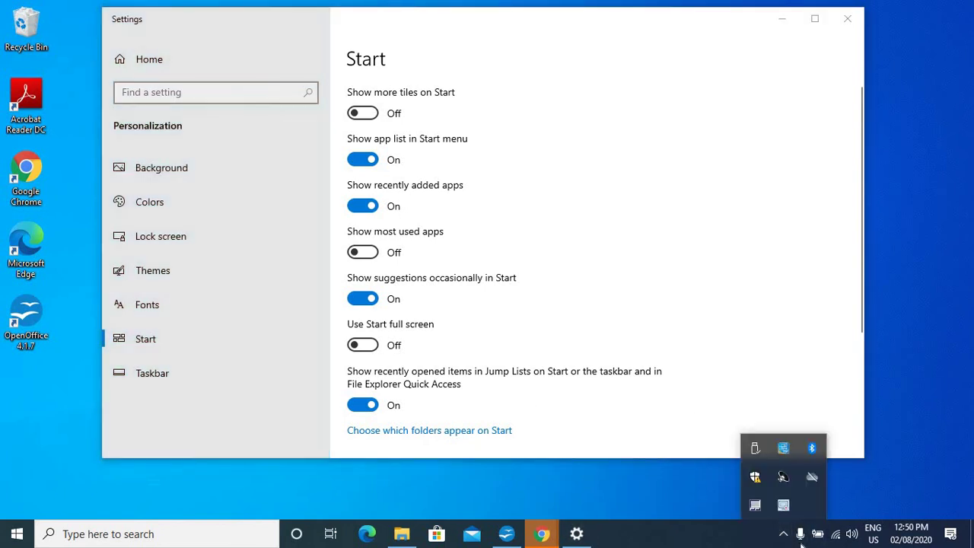
right_click(783, 506)
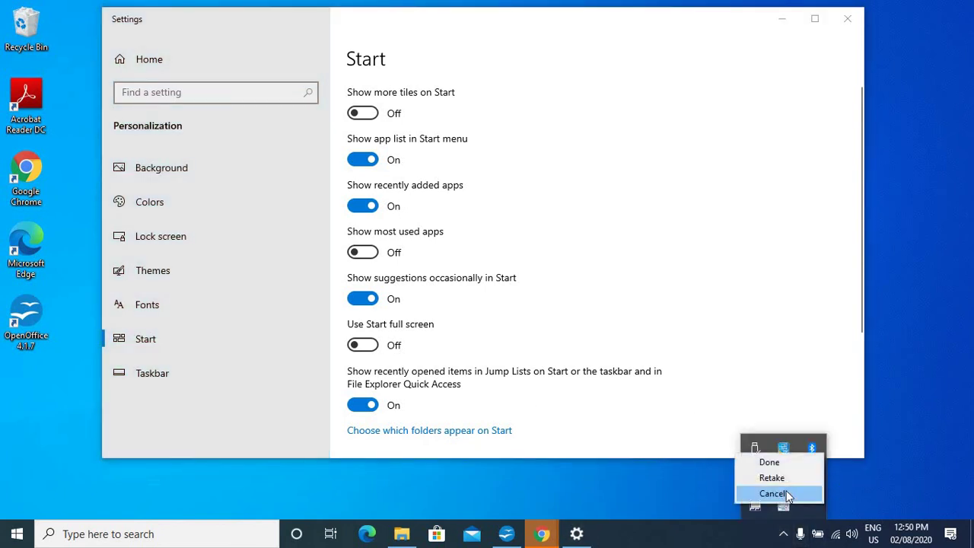